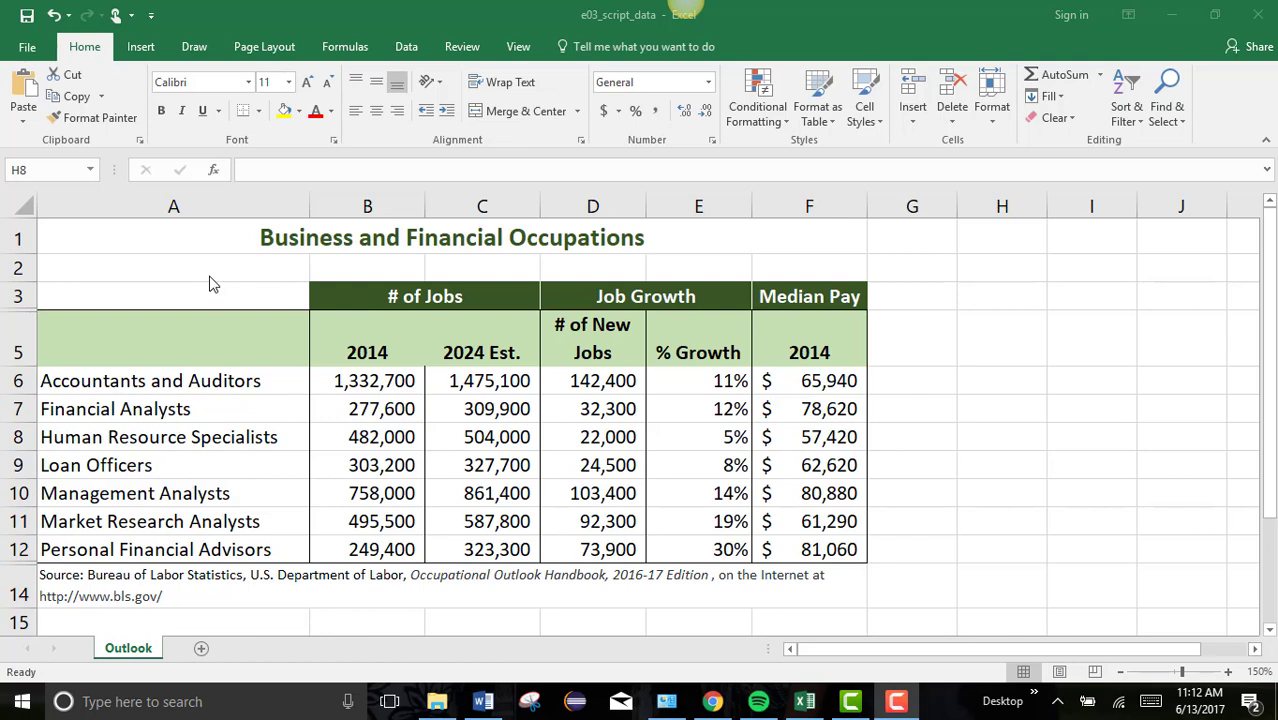
# Insert a stacked column chart from the range A5:D12 using Quick Analysis.
pyautogui.click(151, 324)
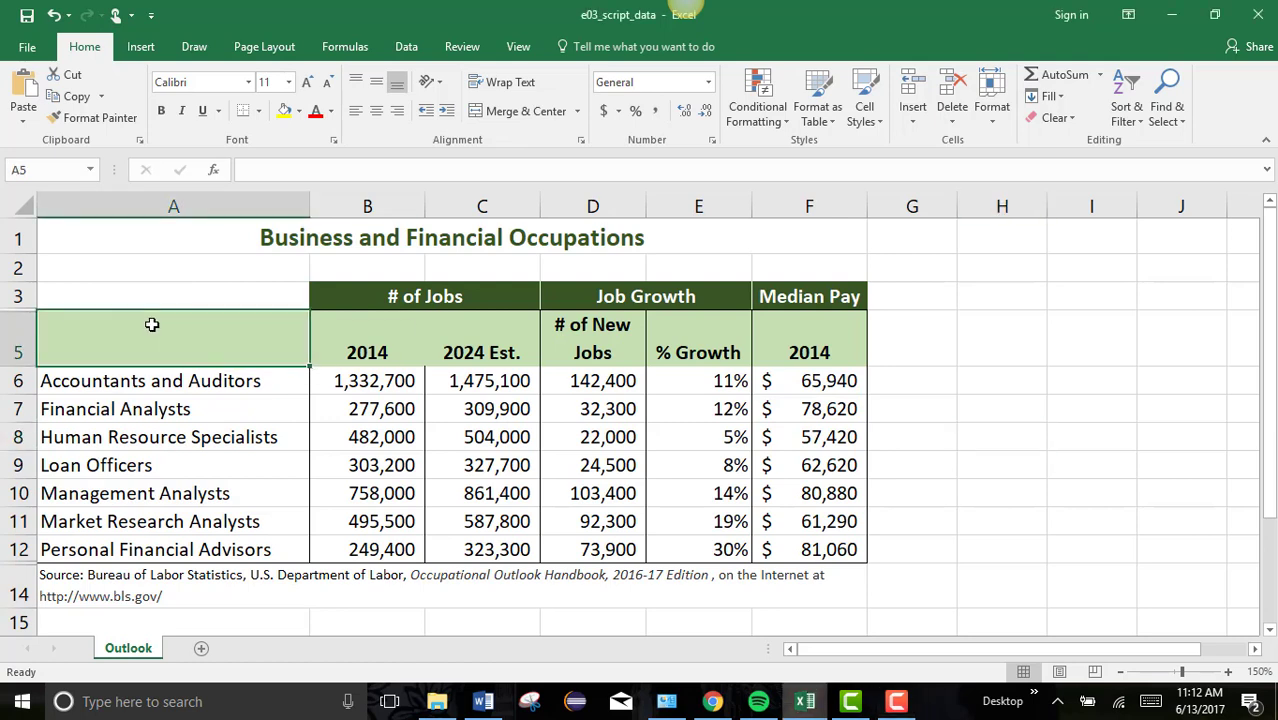
pyautogui.moveTo(151, 324); pyautogui.dragTo(568, 549)
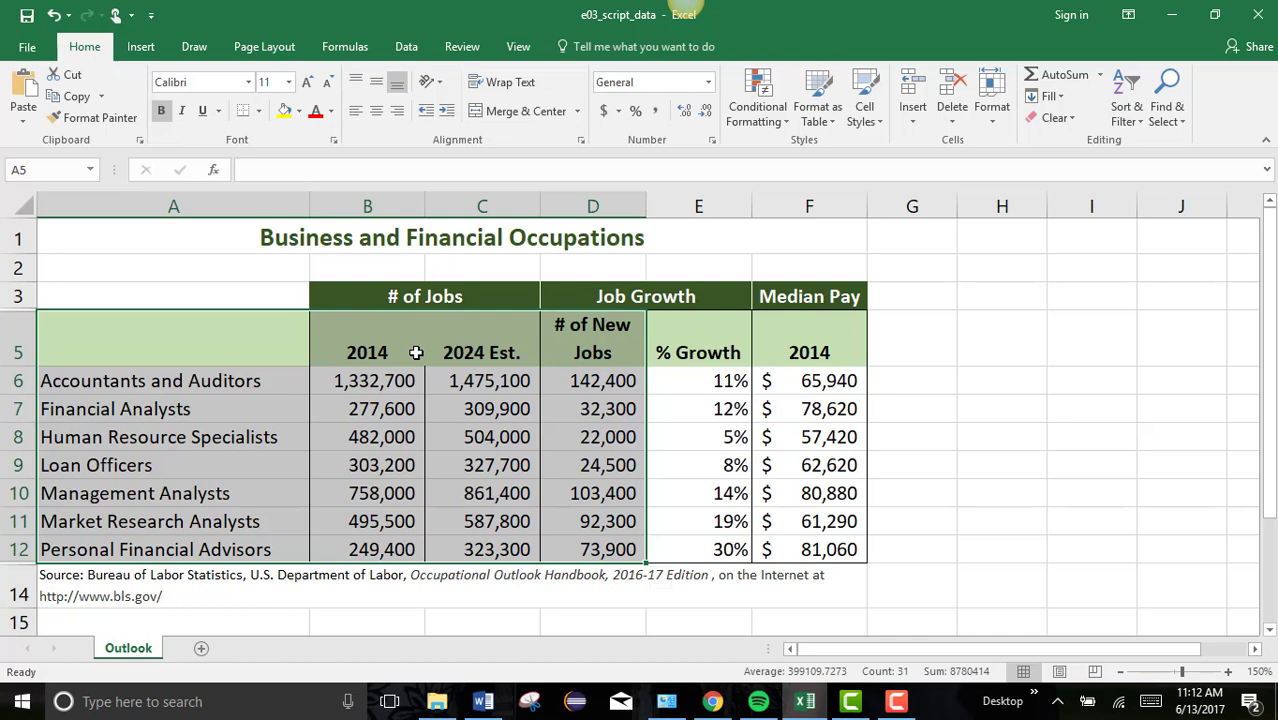
pyautogui.moveTo(346, 385); pyautogui.dragTo(575, 540)
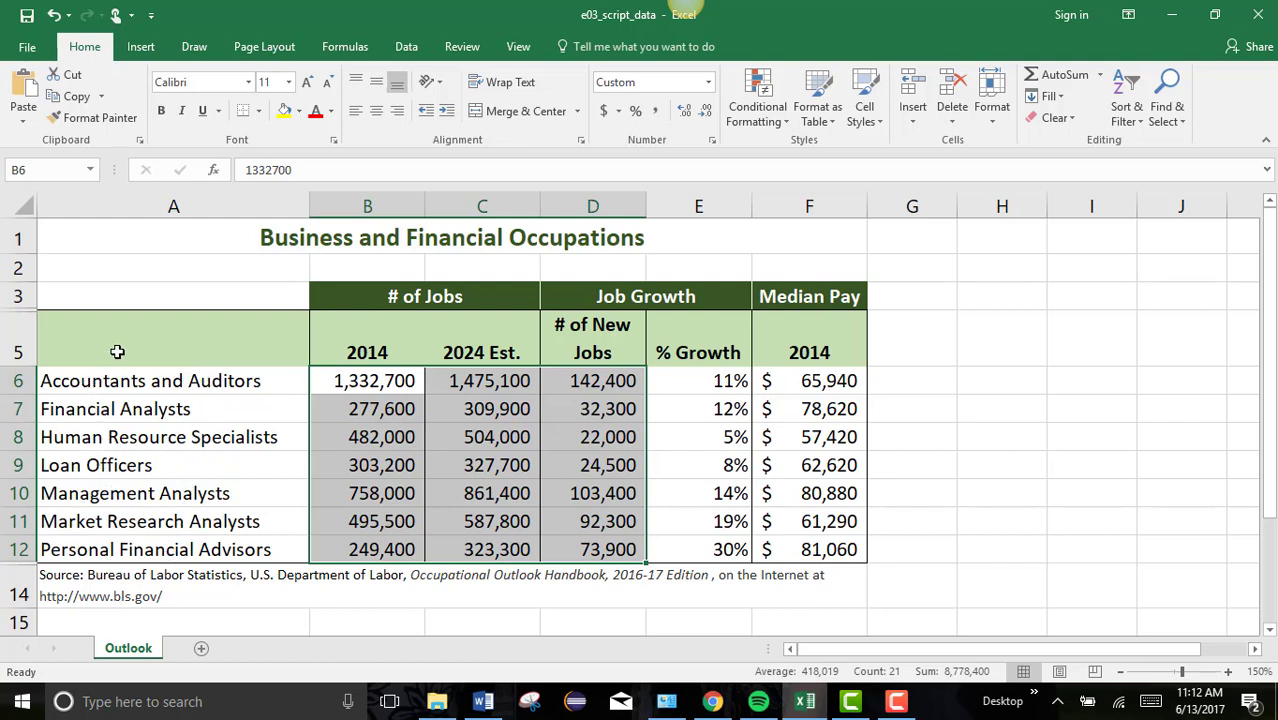
pyautogui.moveTo(117, 351); pyautogui.dragTo(584, 538)
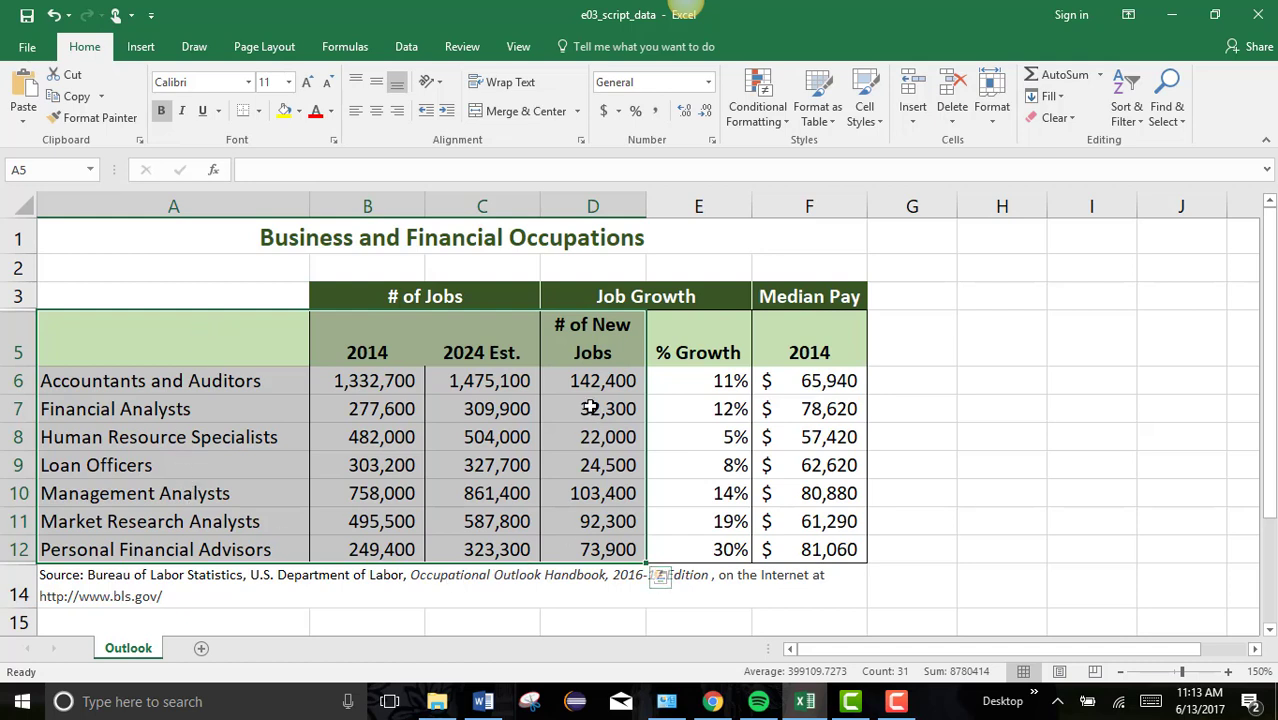
pyautogui.click(663, 584)
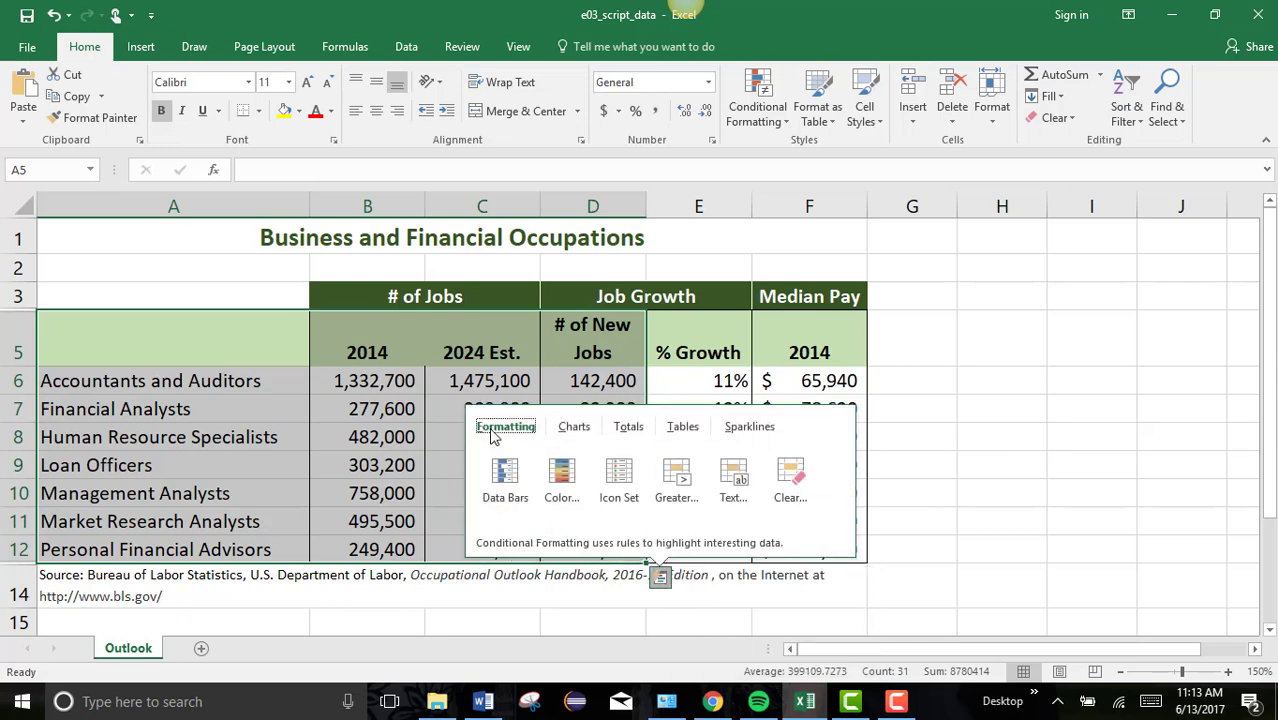
pyautogui.click(575, 432)
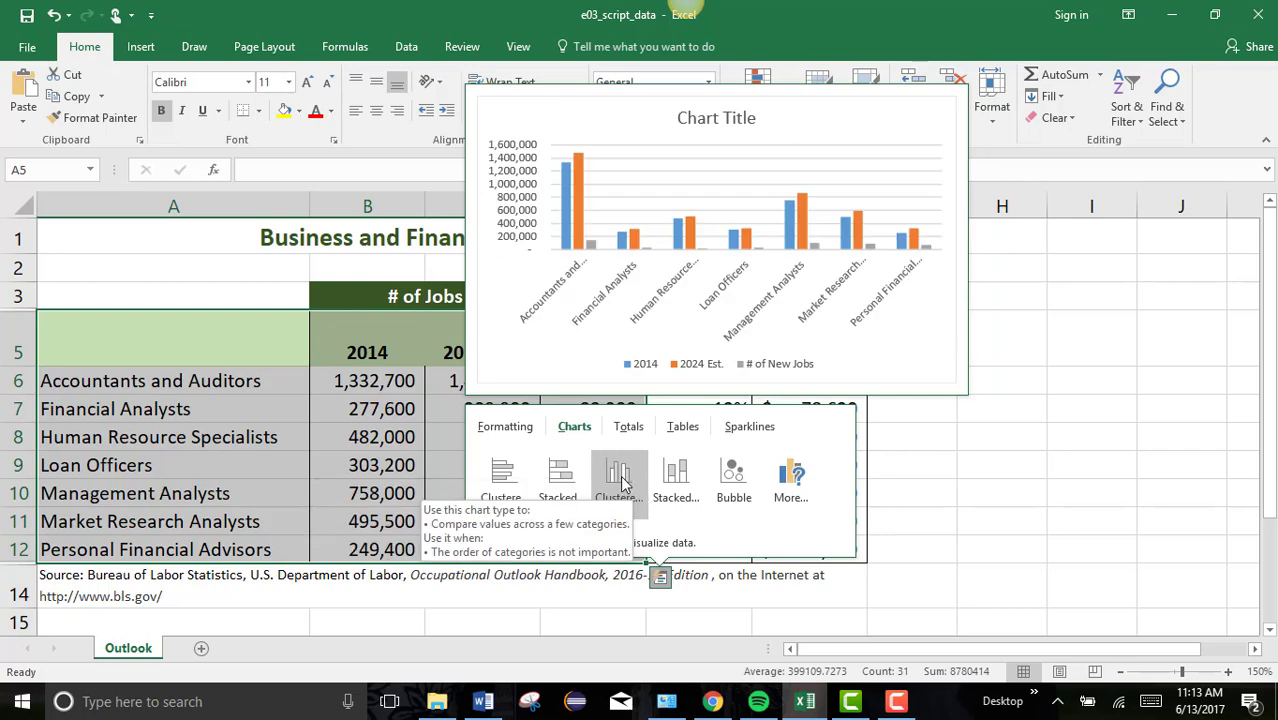
pyautogui.click(678, 487)
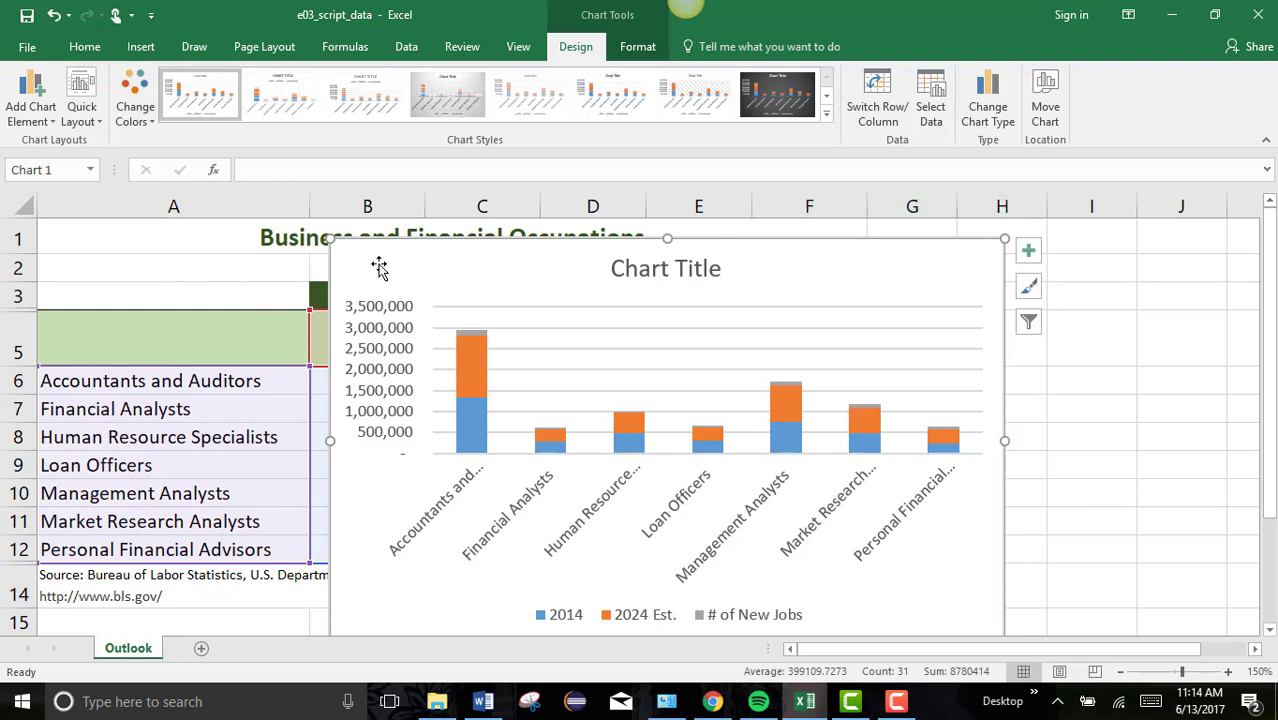
# Shrink the stacked column chart from its upper-left corner so it starts in column B at row 5, keeping it selected.
pyautogui.moveTo(331, 239); pyautogui.dragTo(398, 311)
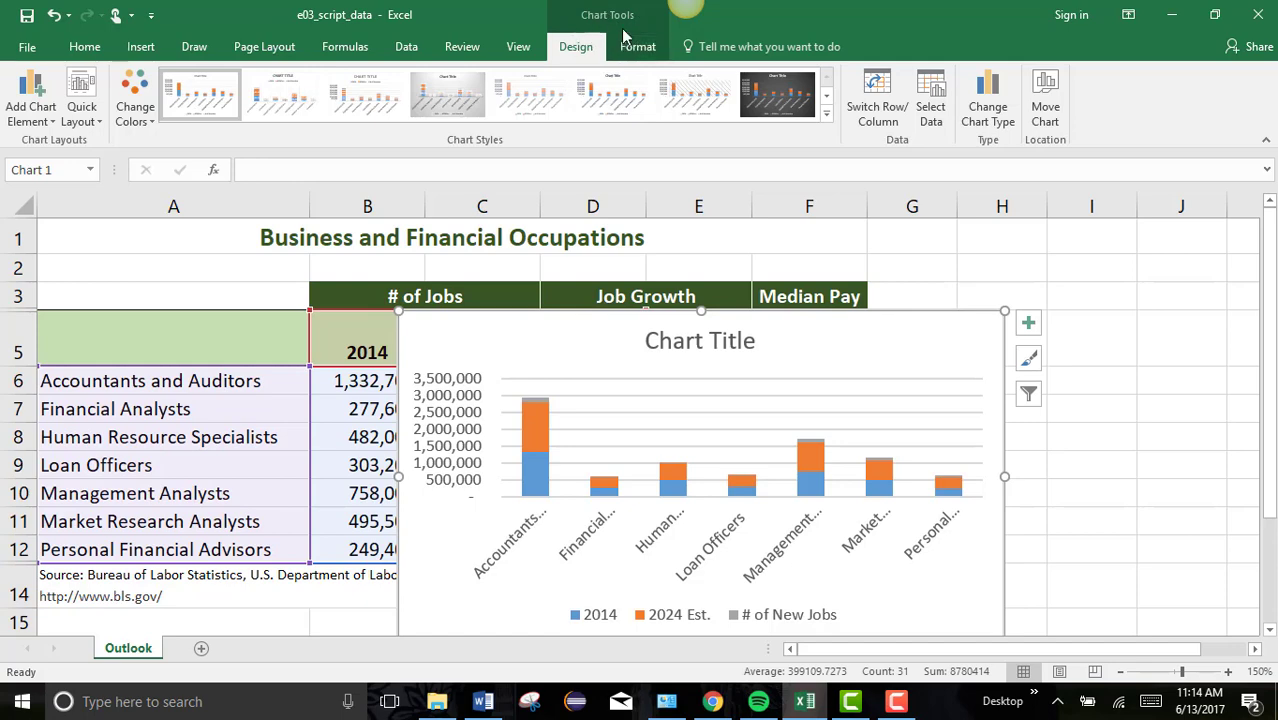
pyautogui.click(181, 271)
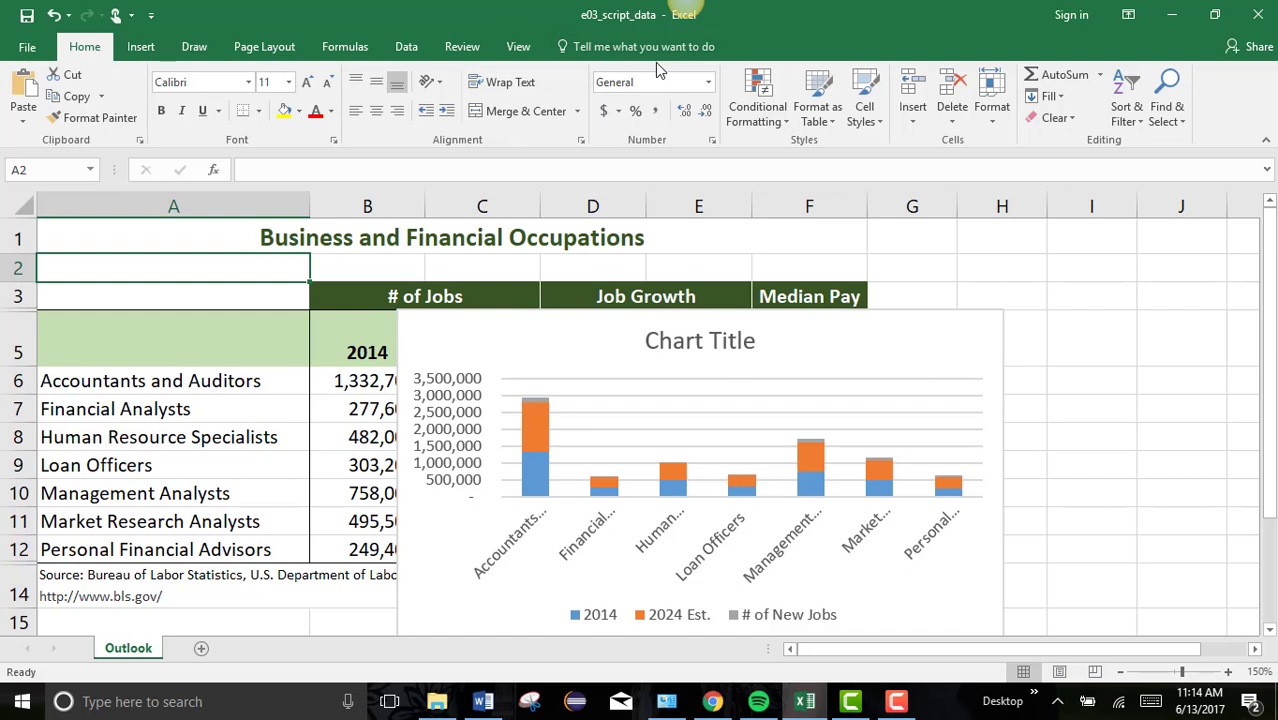
pyautogui.click(583, 318)
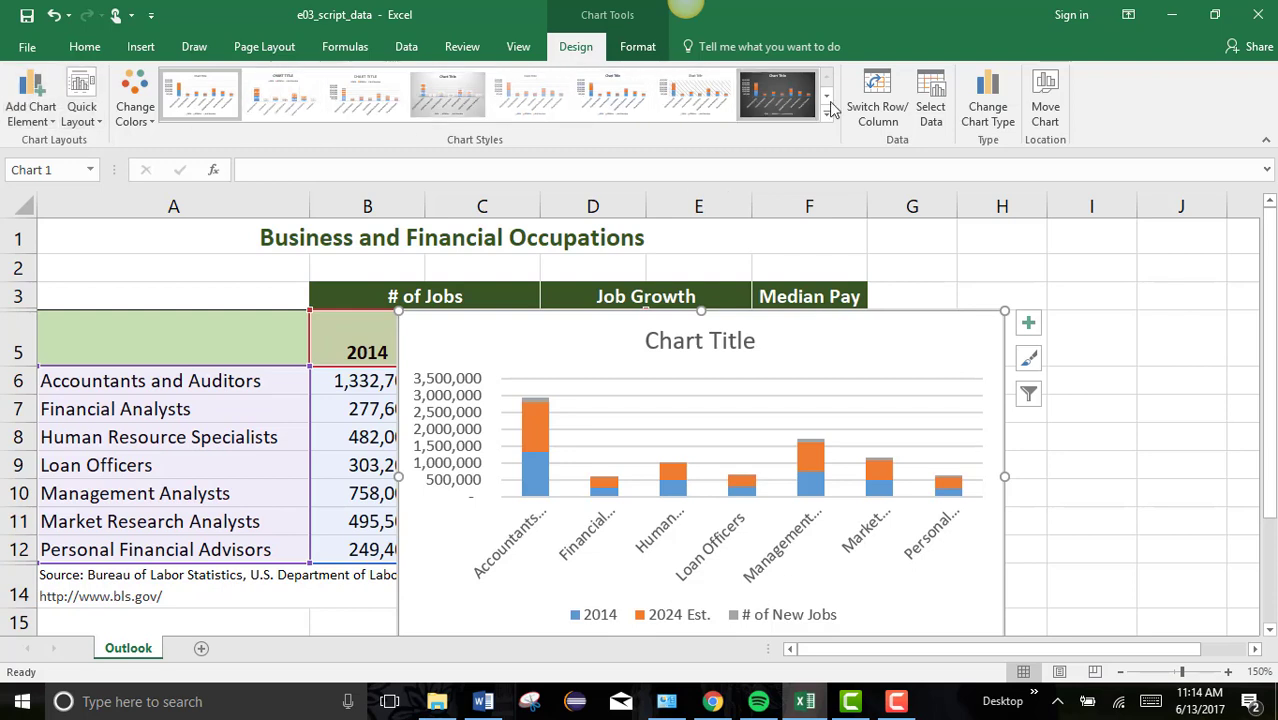
# Move the stacked column chart to a new sheet named Stacked Column.
pyautogui.click(1060, 118)
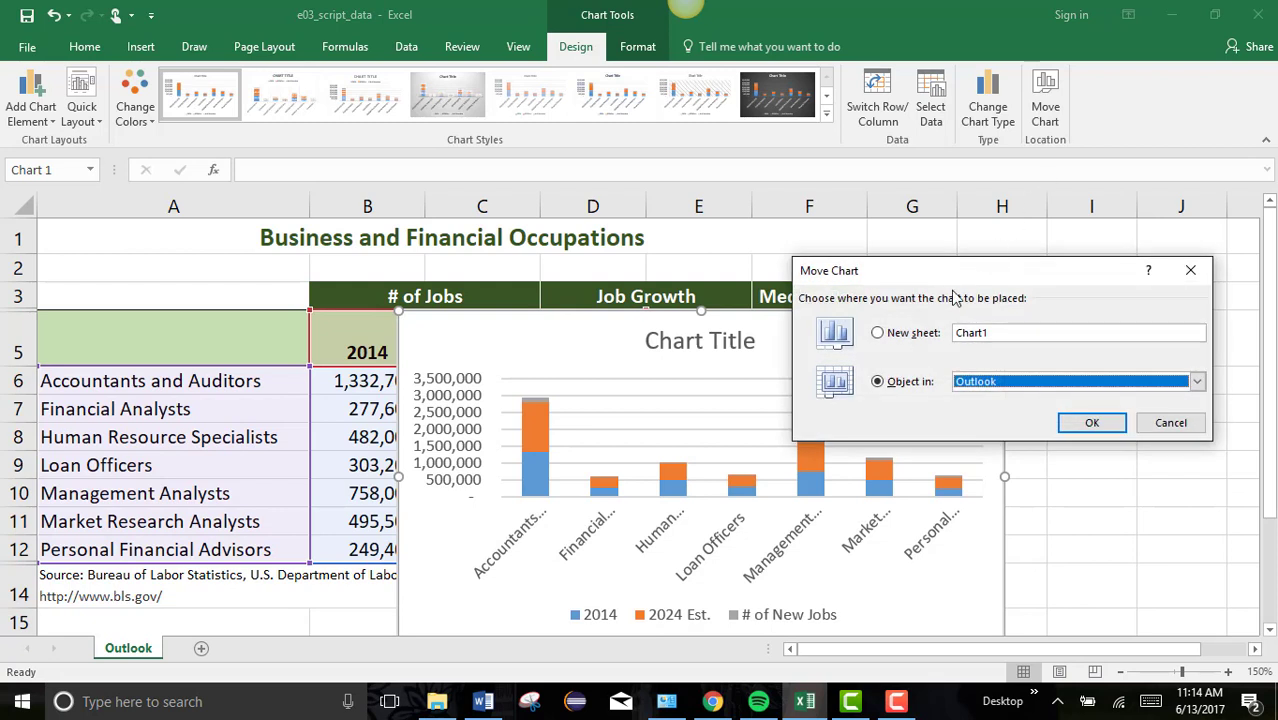
pyautogui.click(877, 337)
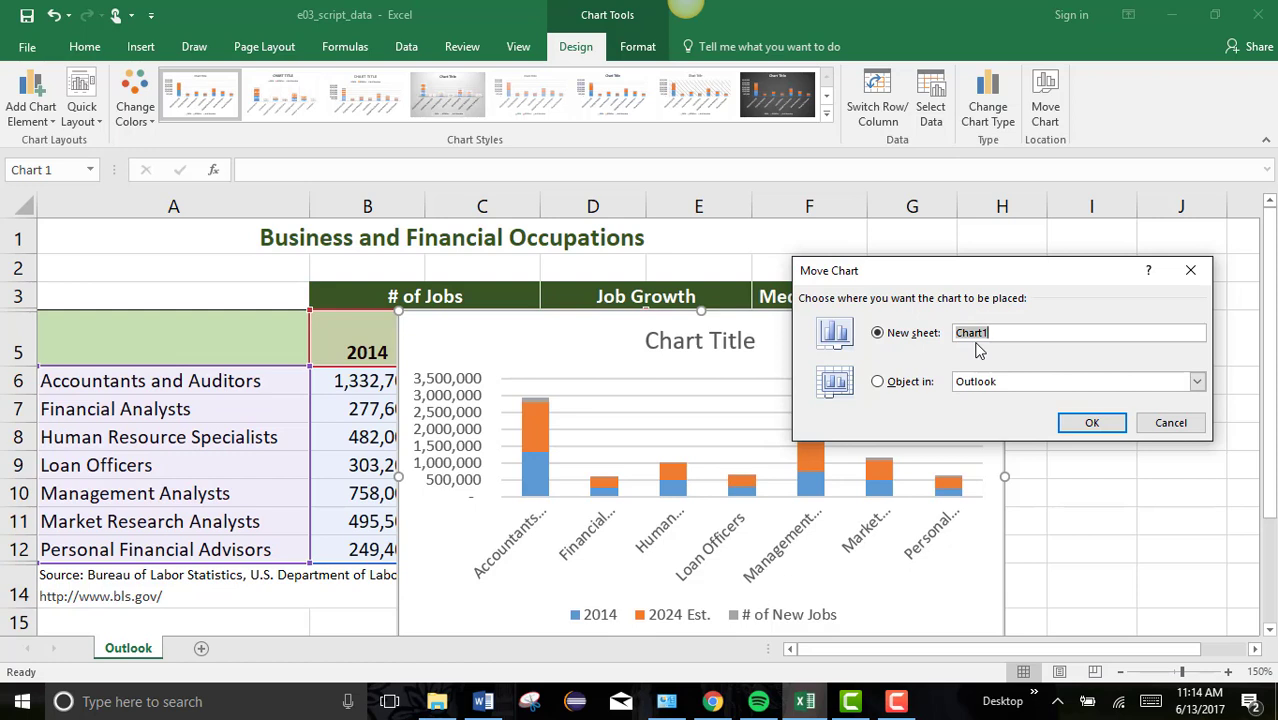
pyautogui.write('Stacked Column')
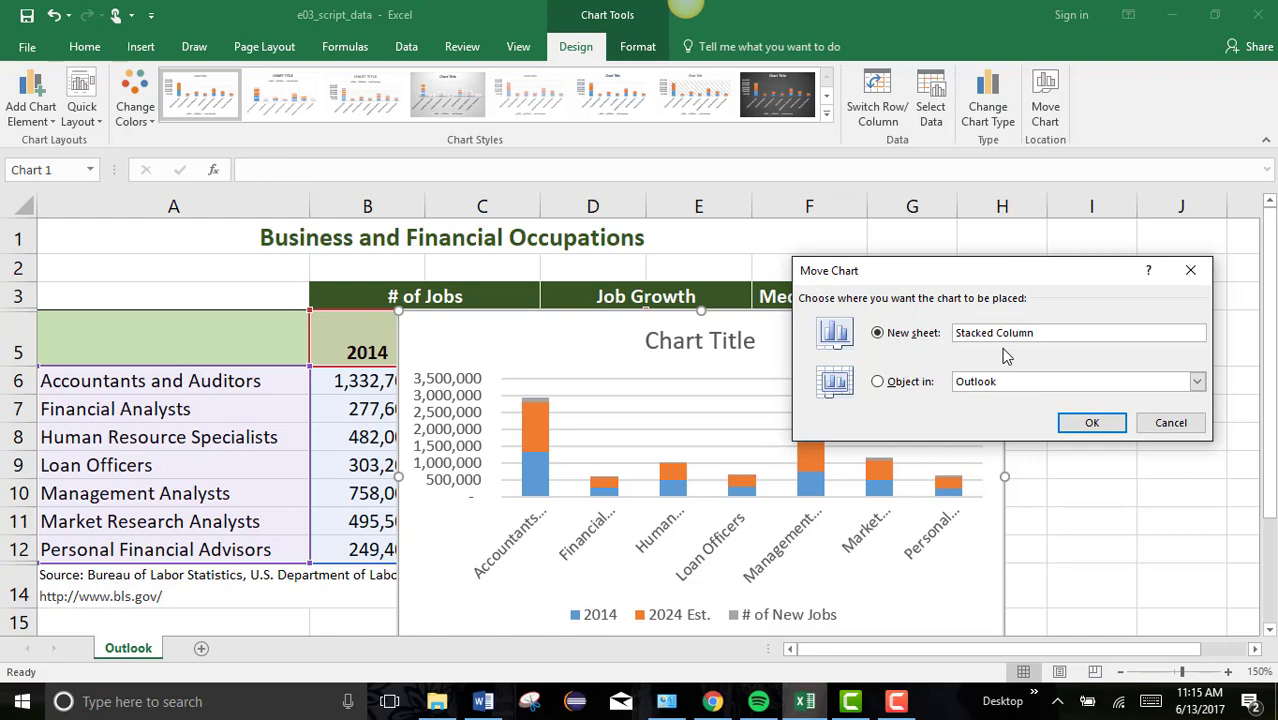
pyautogui.click(1092, 423)
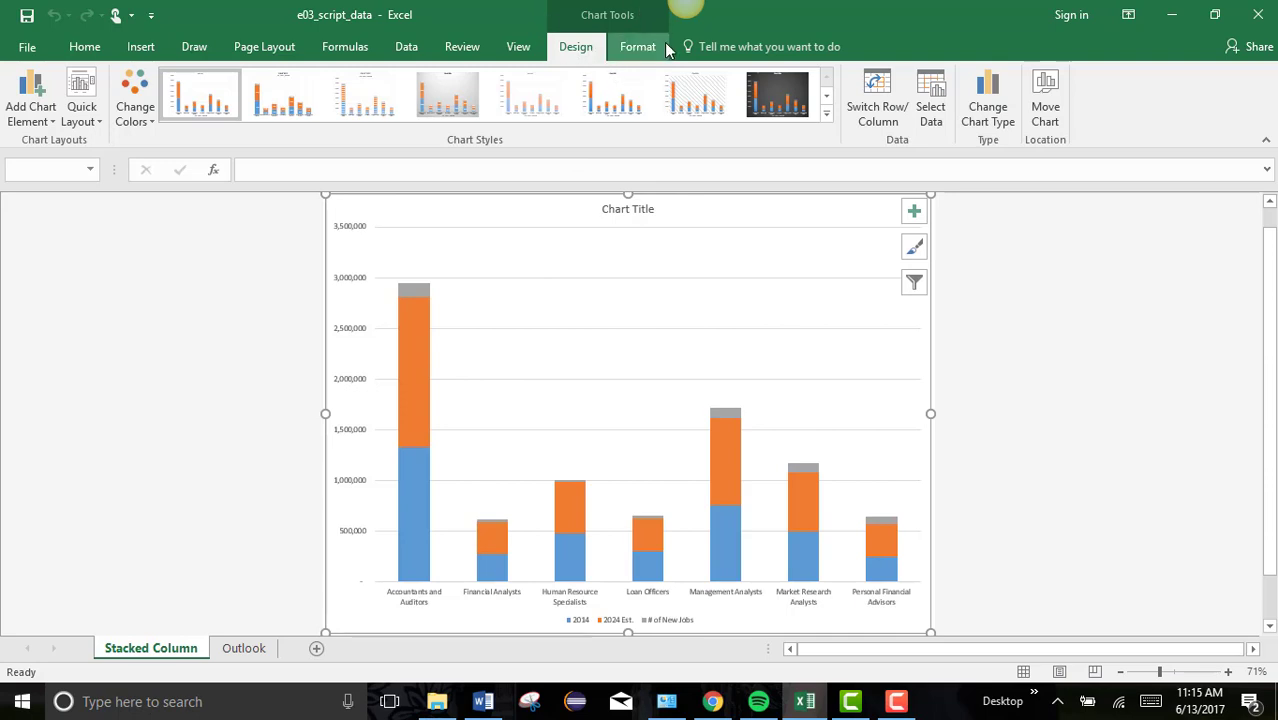
pyautogui.click(640, 47)
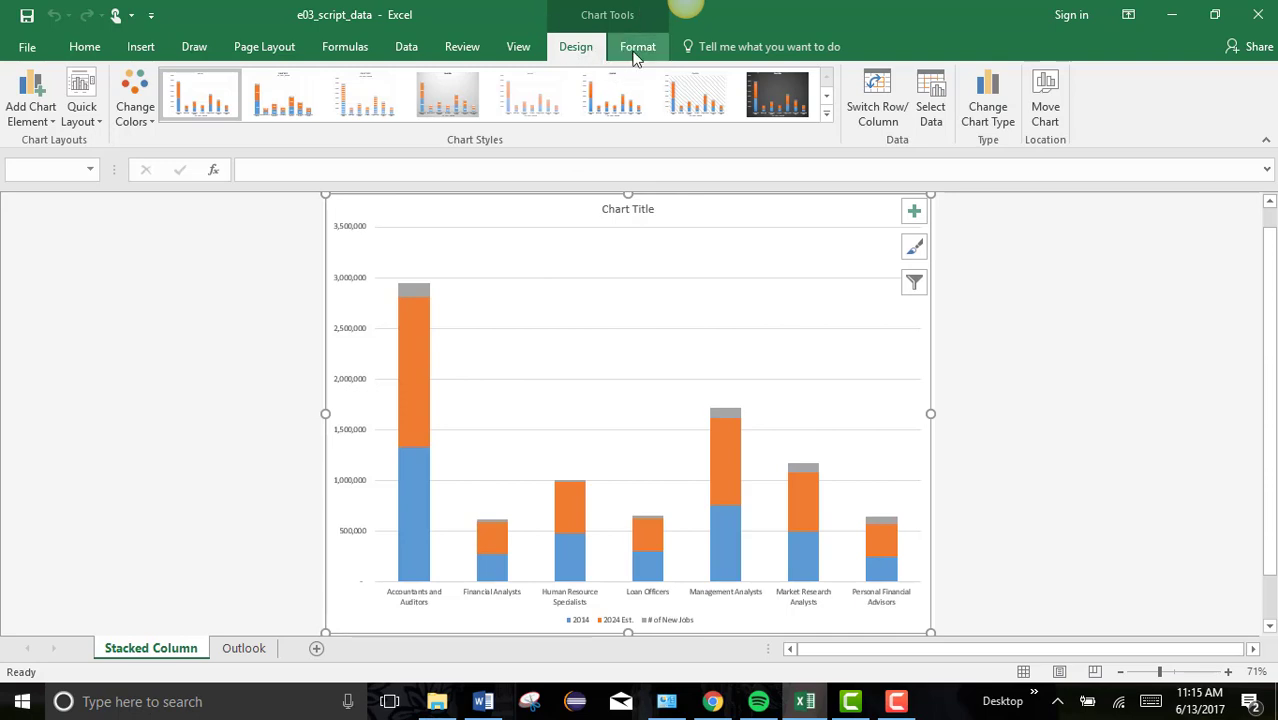
pyautogui.click(580, 50)
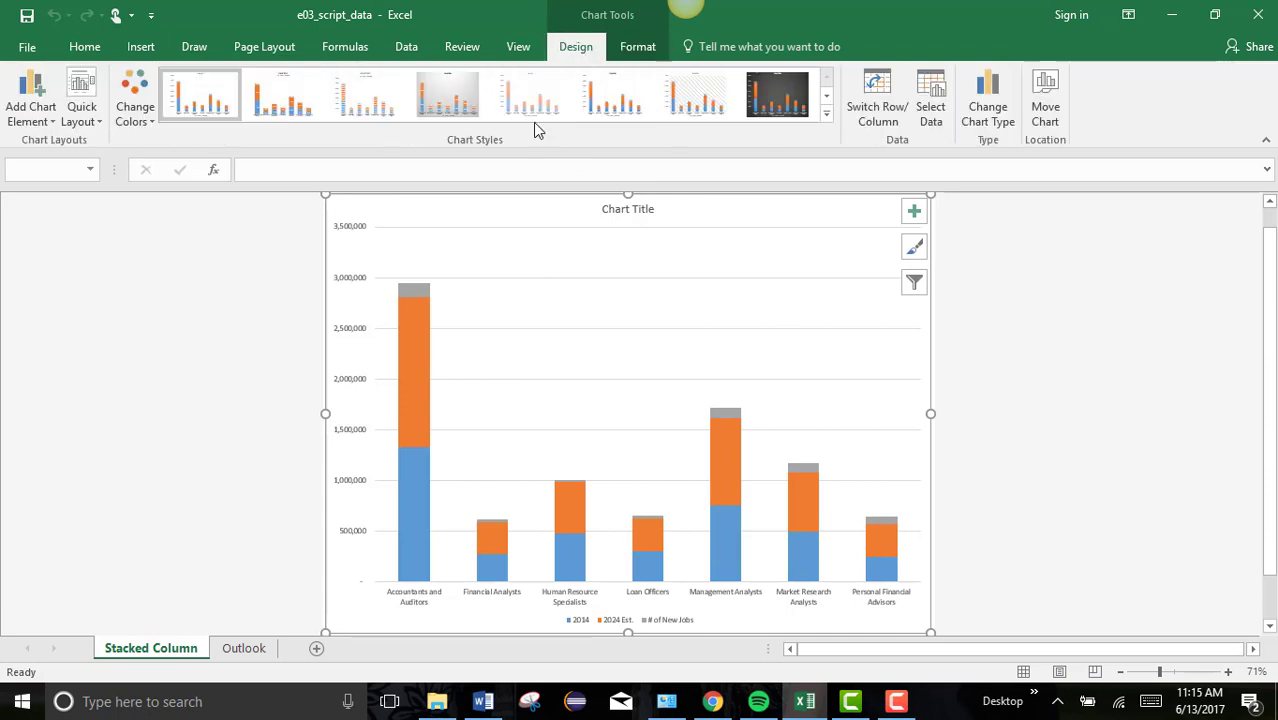
# On the Outlook sheet, select the nonadjacent ranges A5:B12 and D5:D12 as chart data.
pyautogui.click(246, 652)
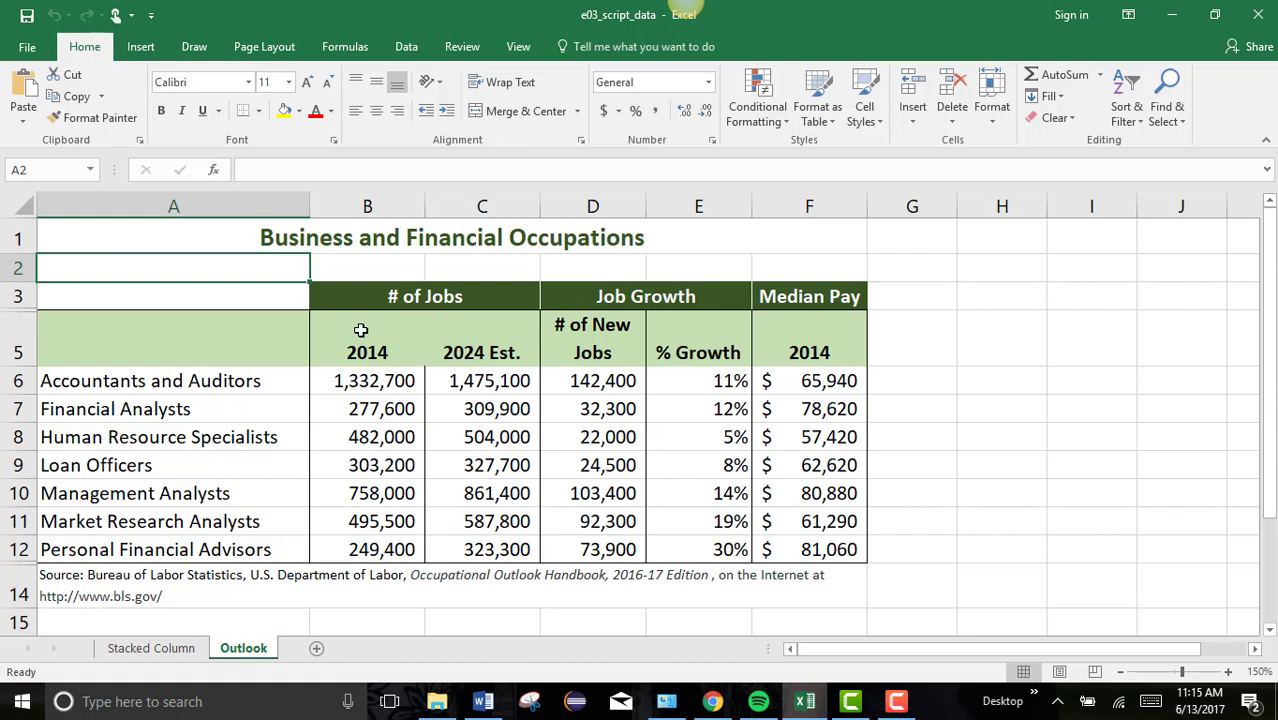
pyautogui.click(143, 346)
pyautogui.moveTo(151, 354); pyautogui.dragTo(362, 549)
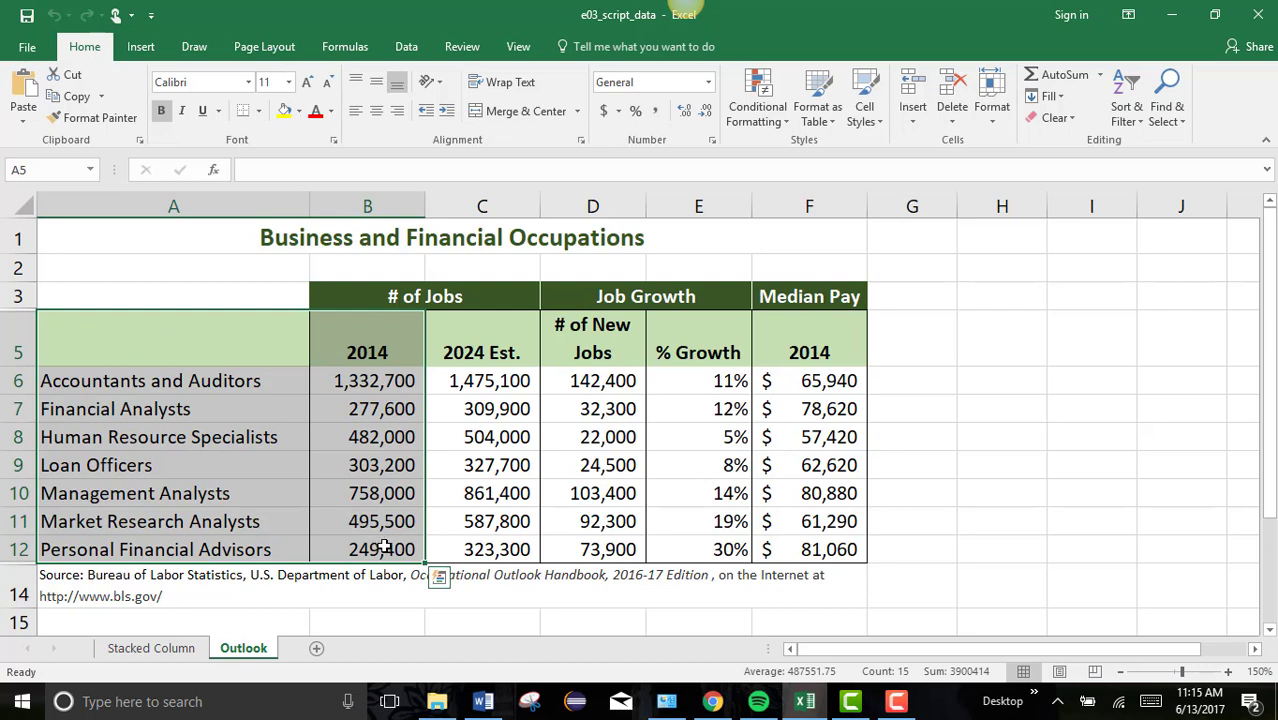
pyautogui.keyDown('ctrl'); pyautogui.click(613, 352); pyautogui.keyUp('ctrl')
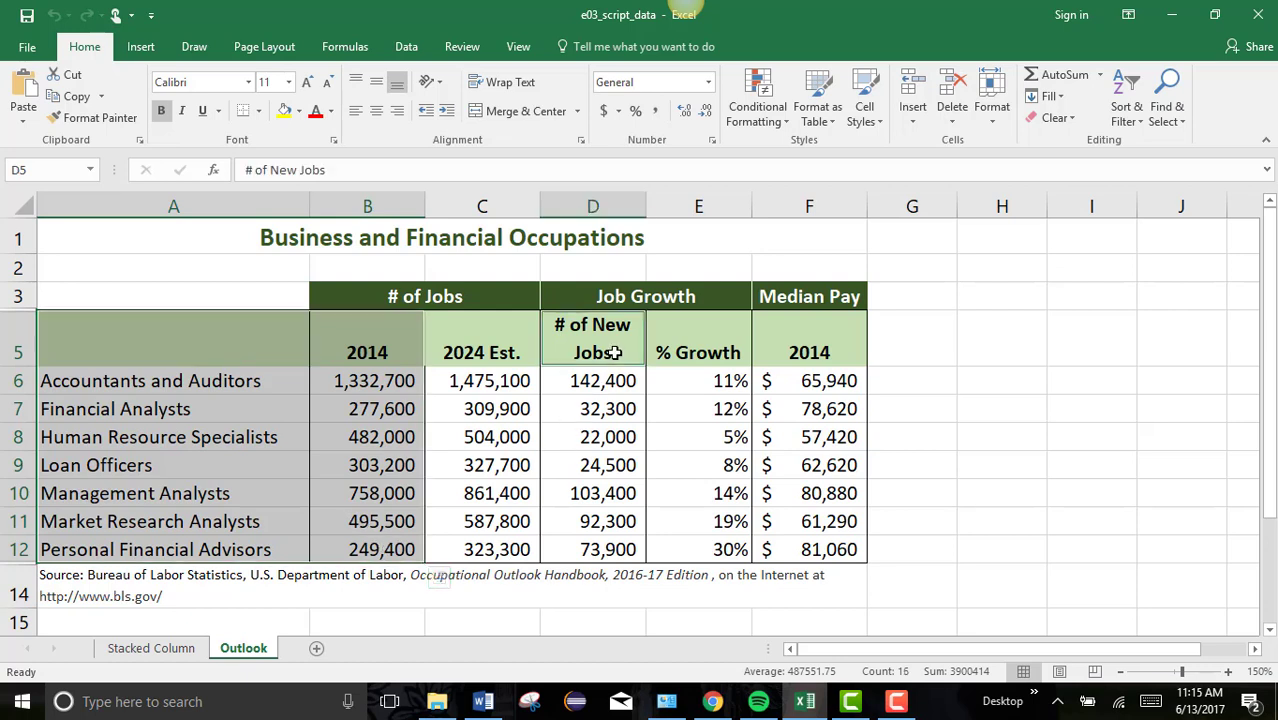
pyautogui.moveTo(613, 352); pyautogui.dragTo(598, 545)
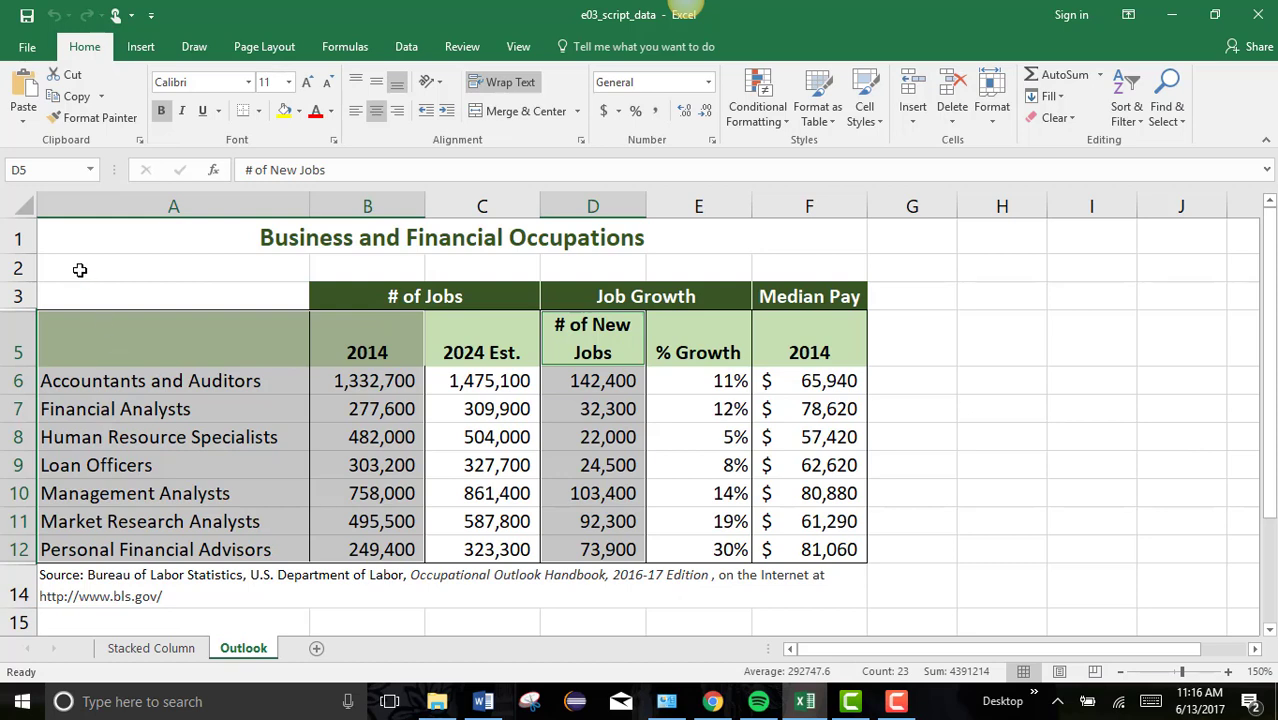
# Examine the recommended chart previews and the full list of chart types for the selected data without inserting one.
pyautogui.click(146, 50)
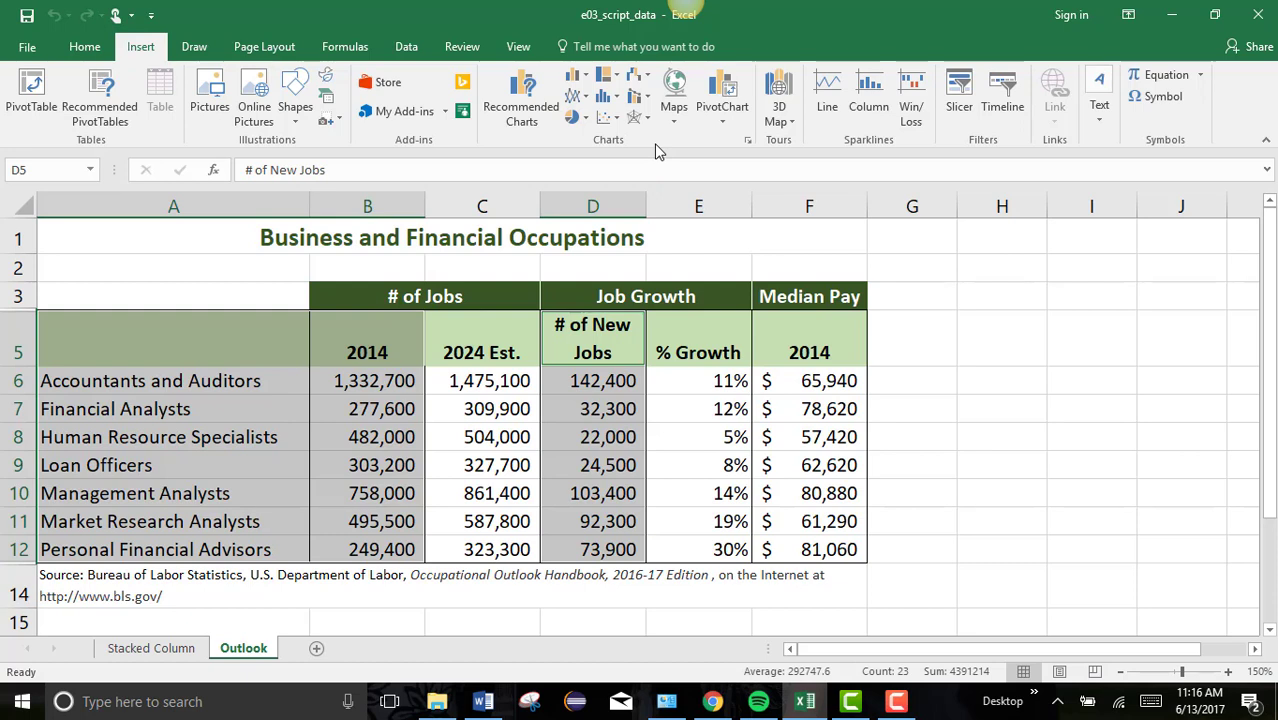
pyautogui.click(519, 107)
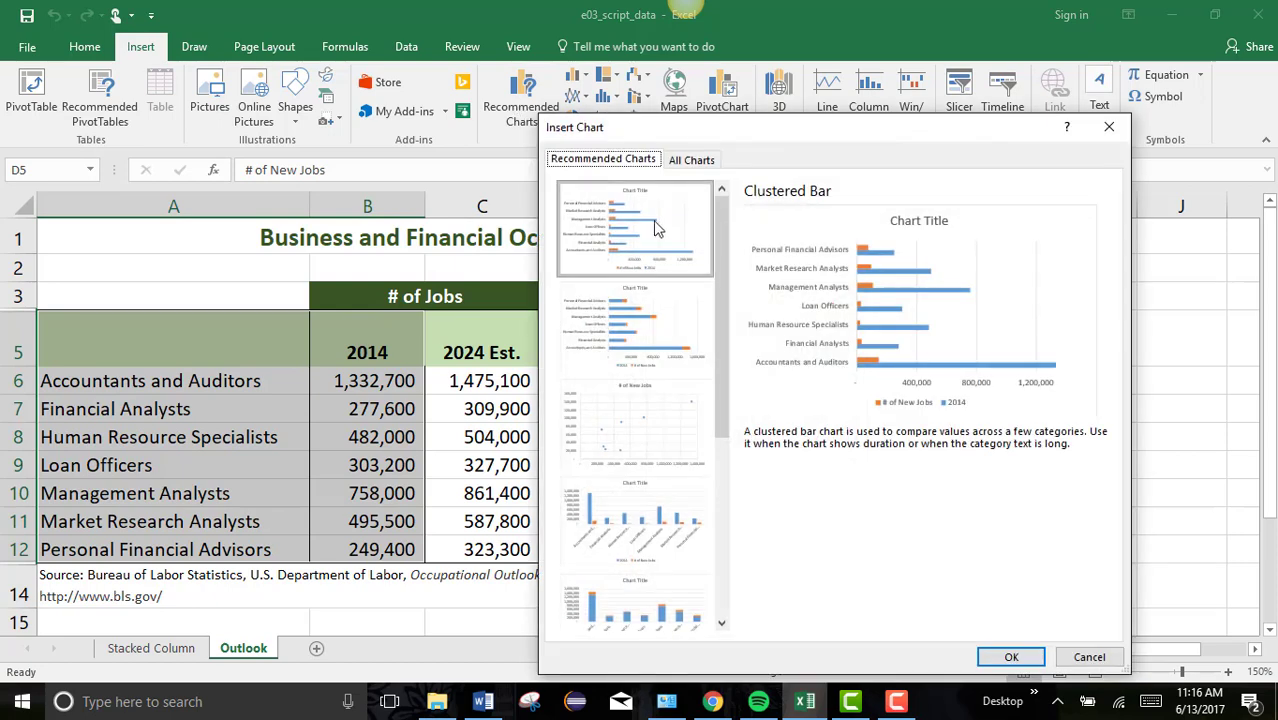
pyautogui.click(669, 346)
pyautogui.click(657, 434)
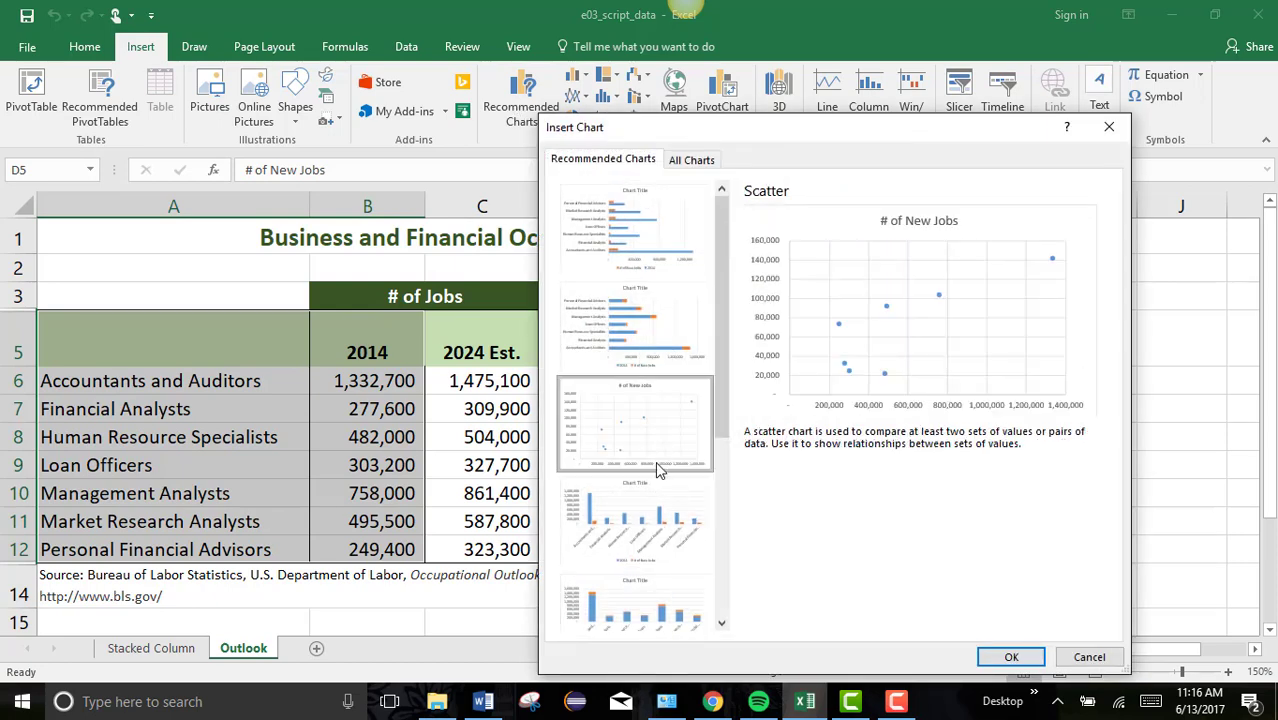
pyautogui.click(690, 550)
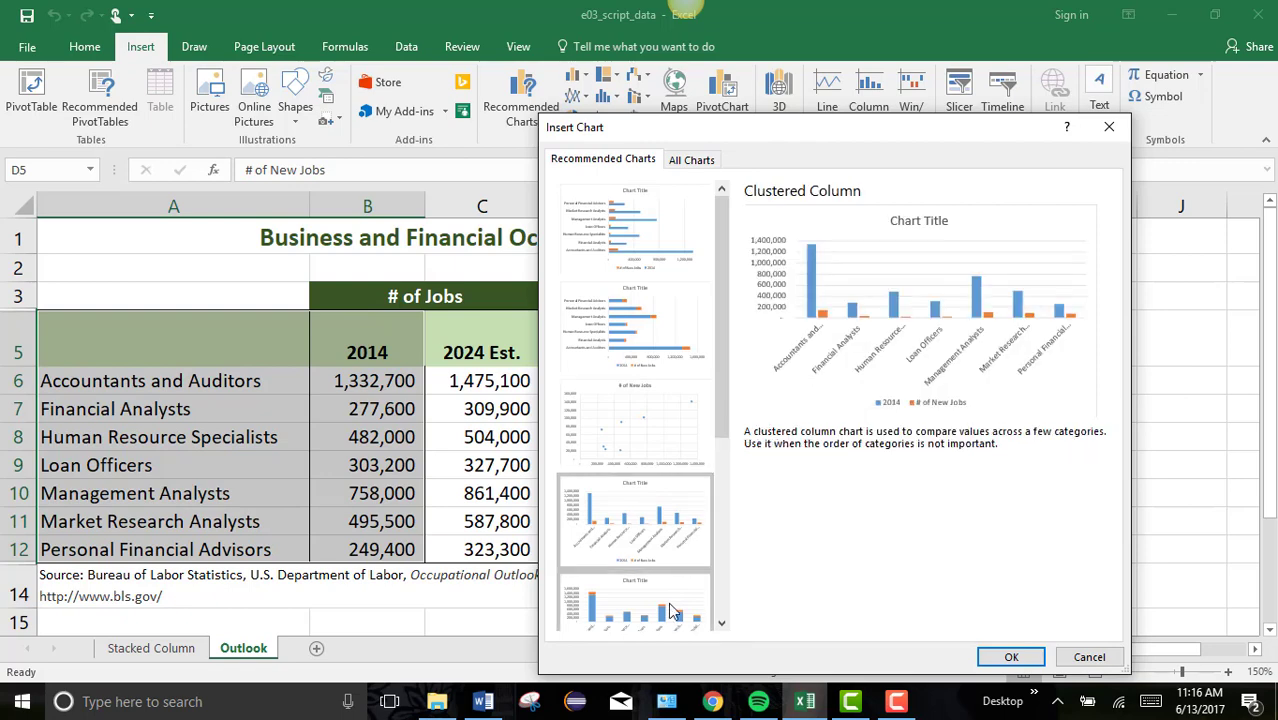
pyautogui.click(655, 604)
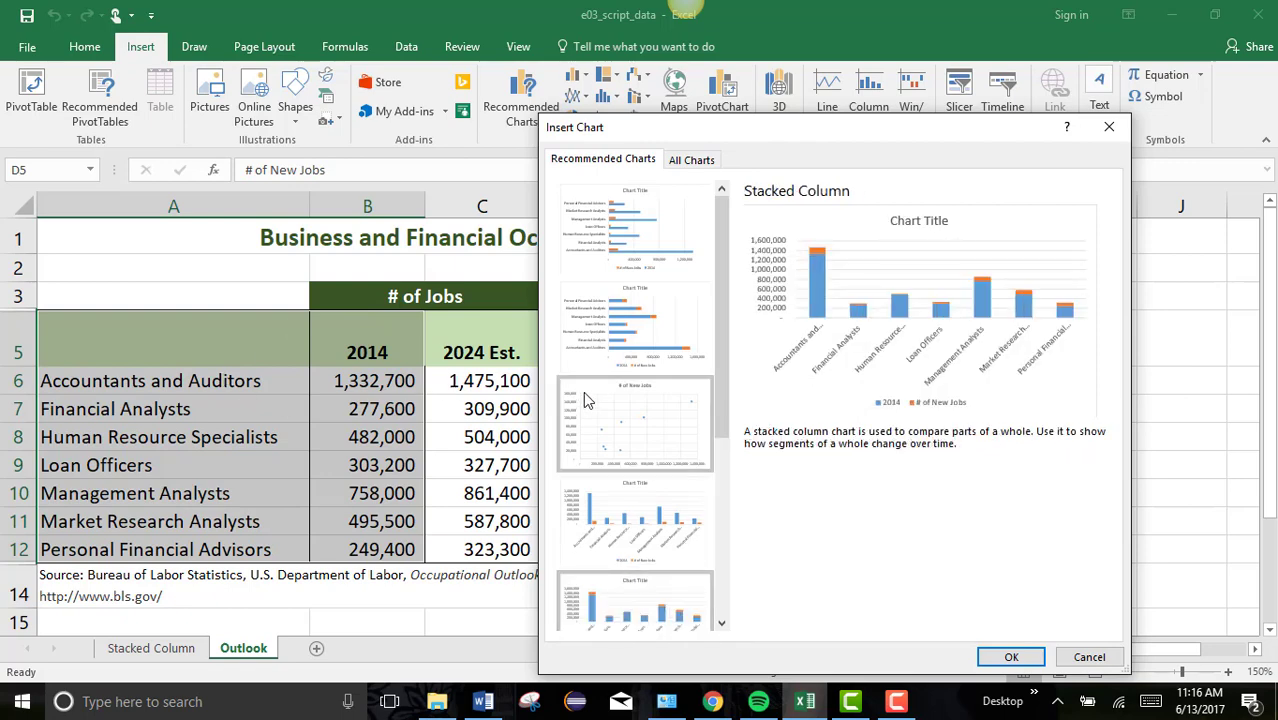
pyautogui.click(693, 161)
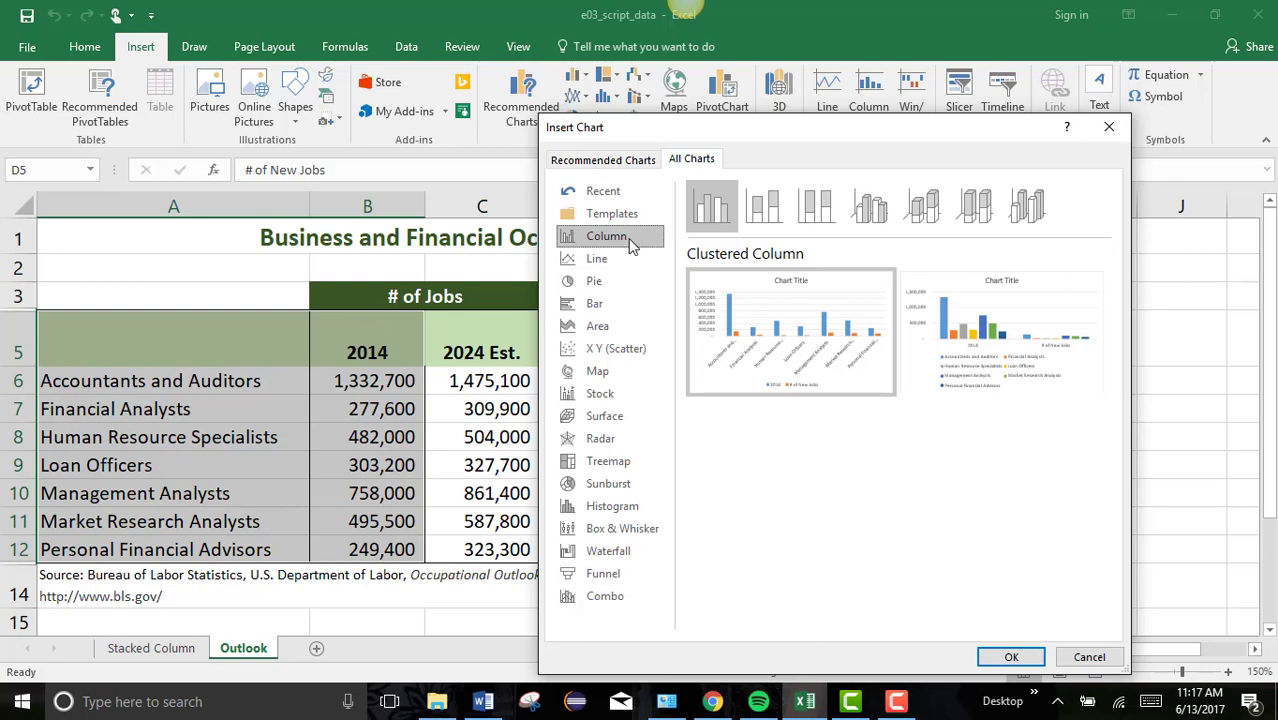
pyautogui.click(1094, 664)
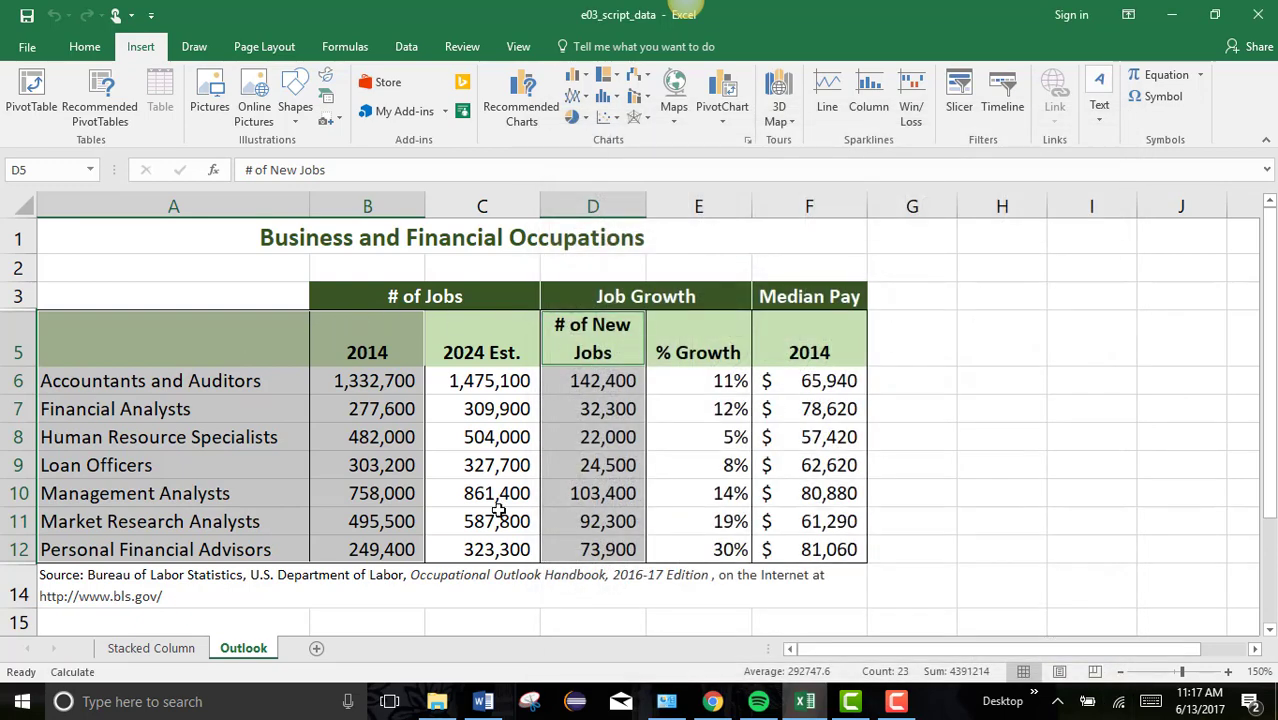
# Insert a 2-D clustered bar chart from the selected data and change its type to Stacked Bar.
pyautogui.click(585, 84)
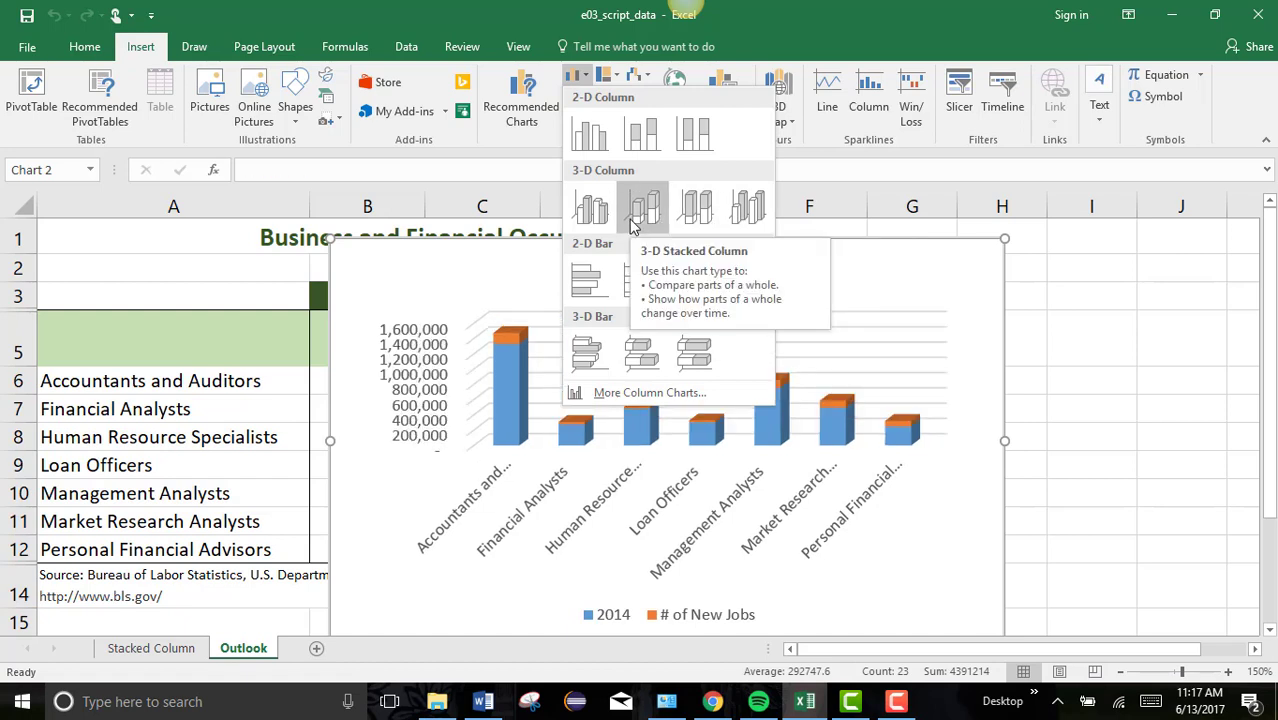
pyautogui.click(590, 288)
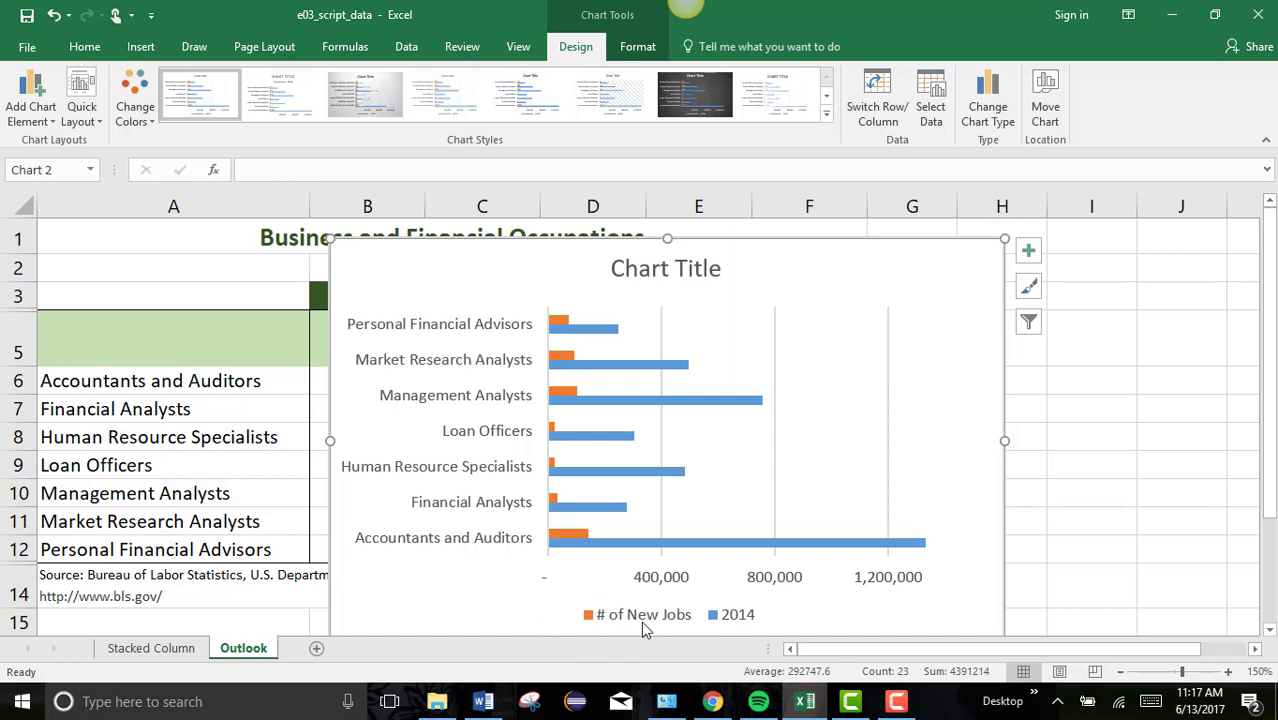
pyautogui.click(1006, 121)
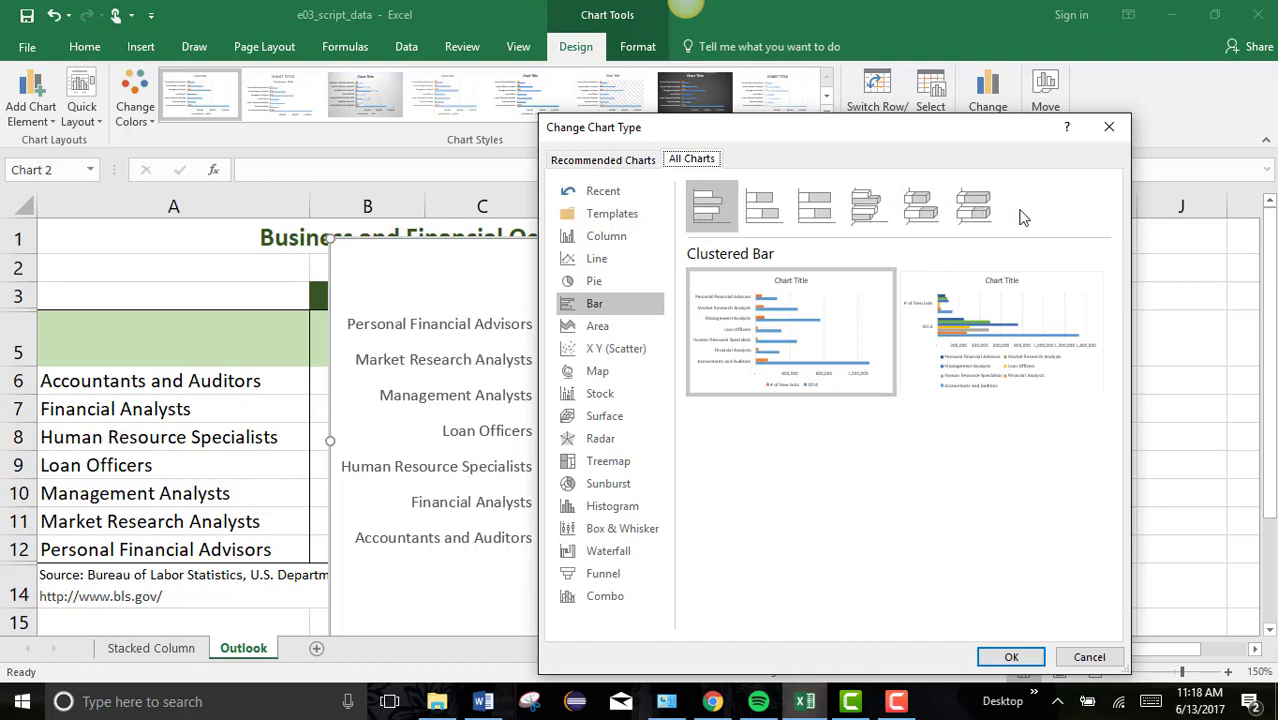
pyautogui.click(771, 221)
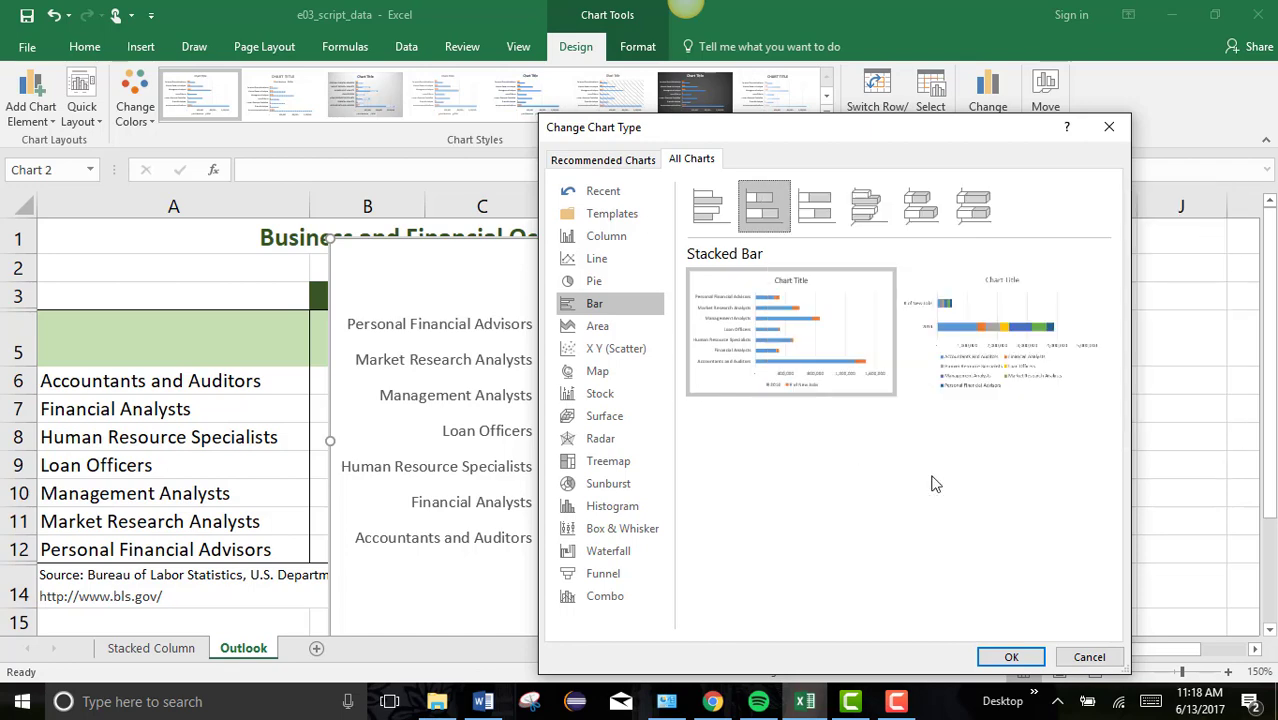
pyautogui.click(1006, 658)
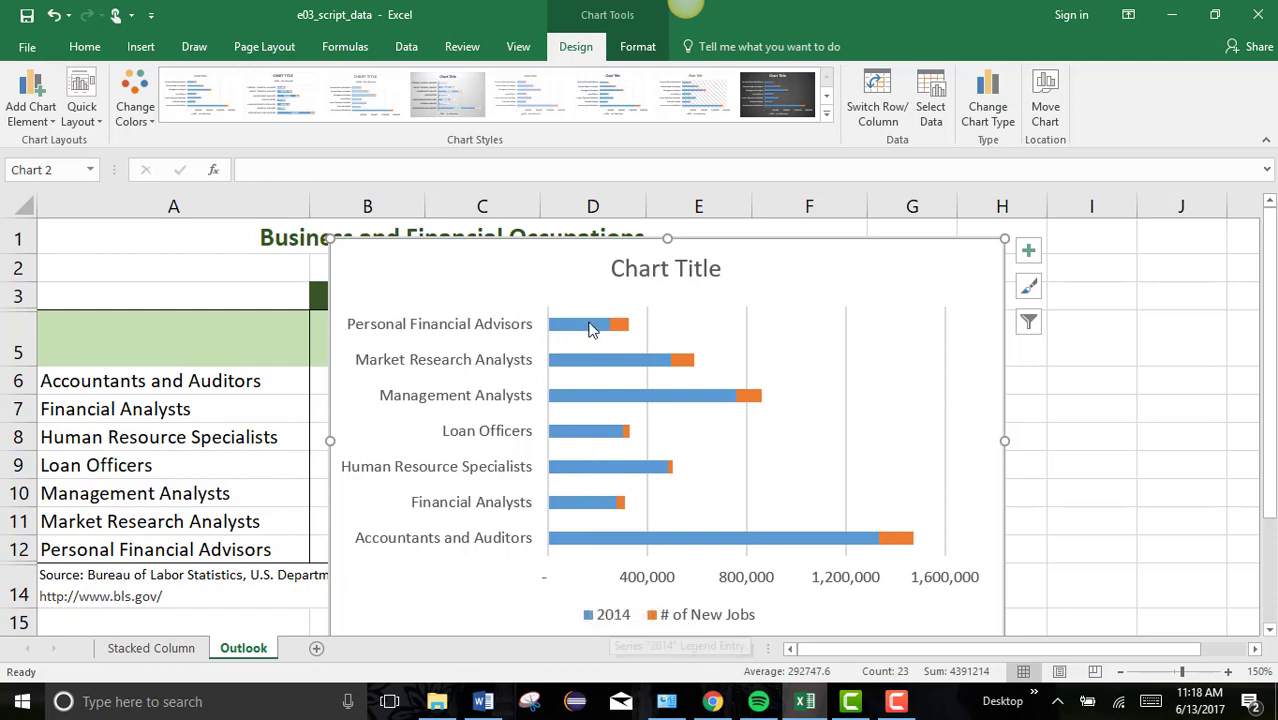
# Move the stacked bar chart below the data table so its upper-left corner sits at cell A16.
pyautogui.moveTo(618, 325)
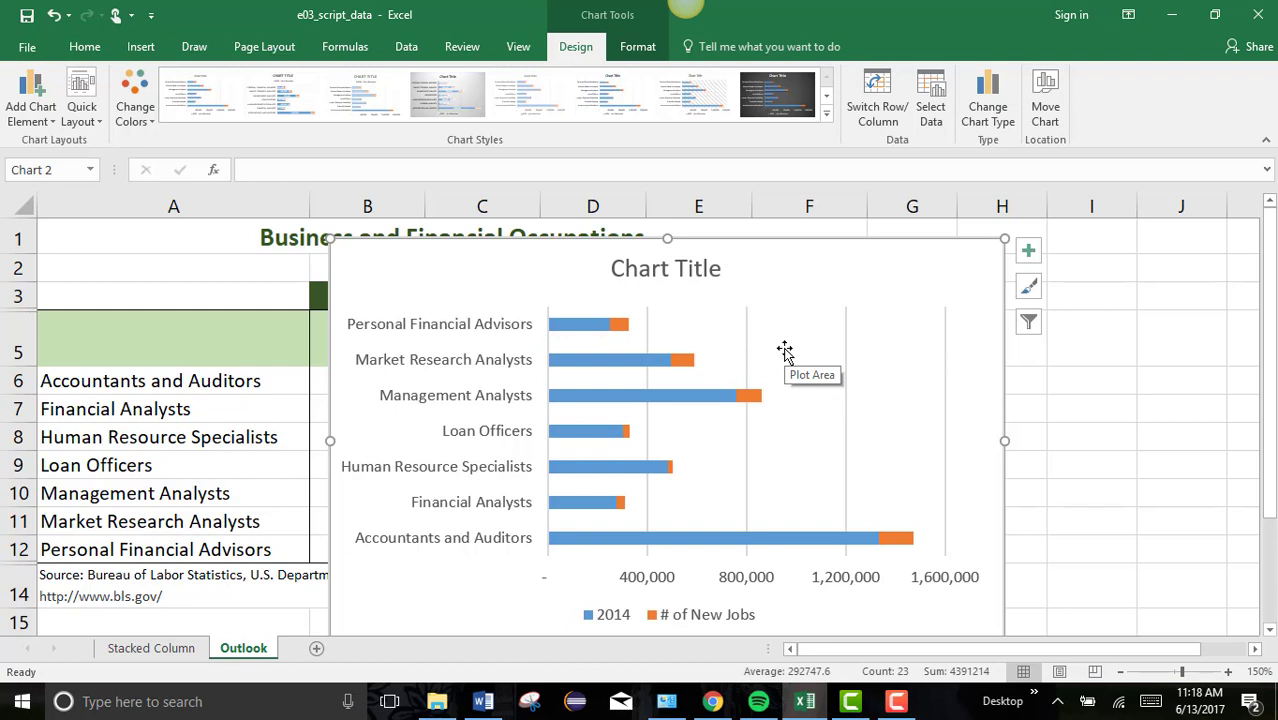
pyautogui.scroll(-2, 122, 436)
pyautogui.scroll(2, 175, 405)
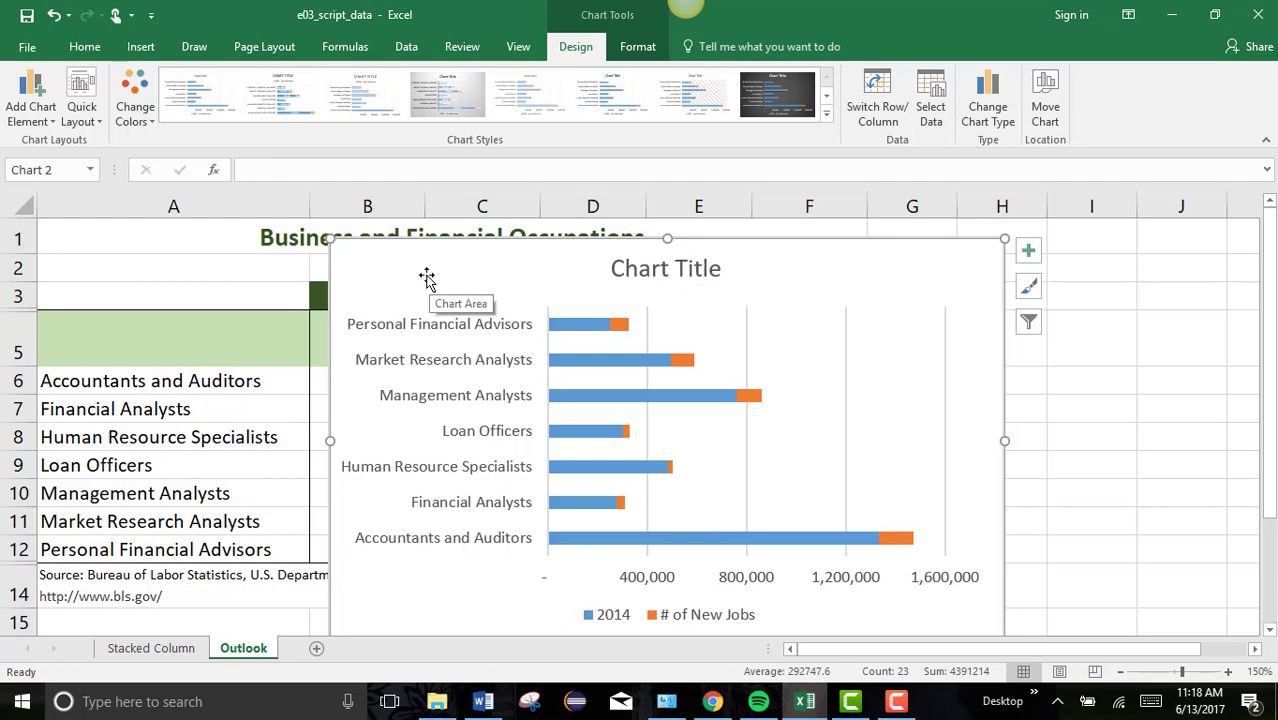
pyautogui.moveTo(426, 278); pyautogui.dragTo(365, 408)
pyautogui.scroll(-1, 370, 358)
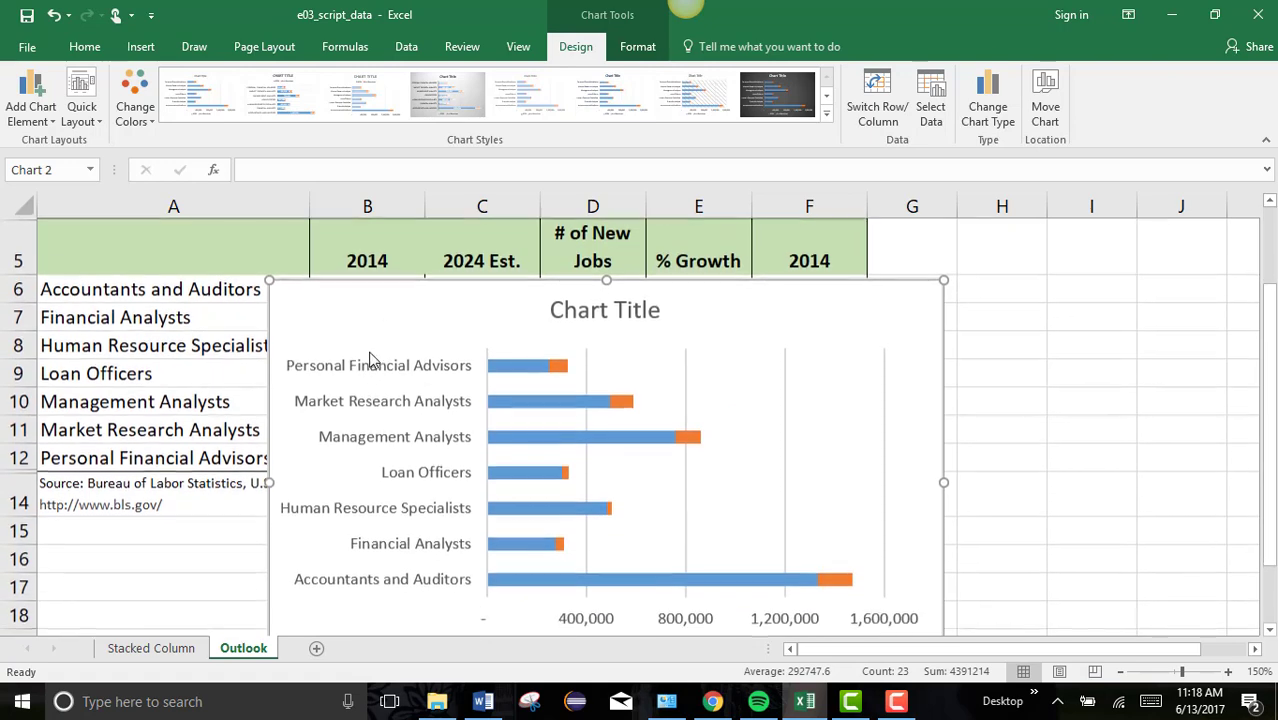
pyautogui.moveTo(377, 297); pyautogui.dragTo(283, 457)
pyautogui.scroll(-1, 283, 452)
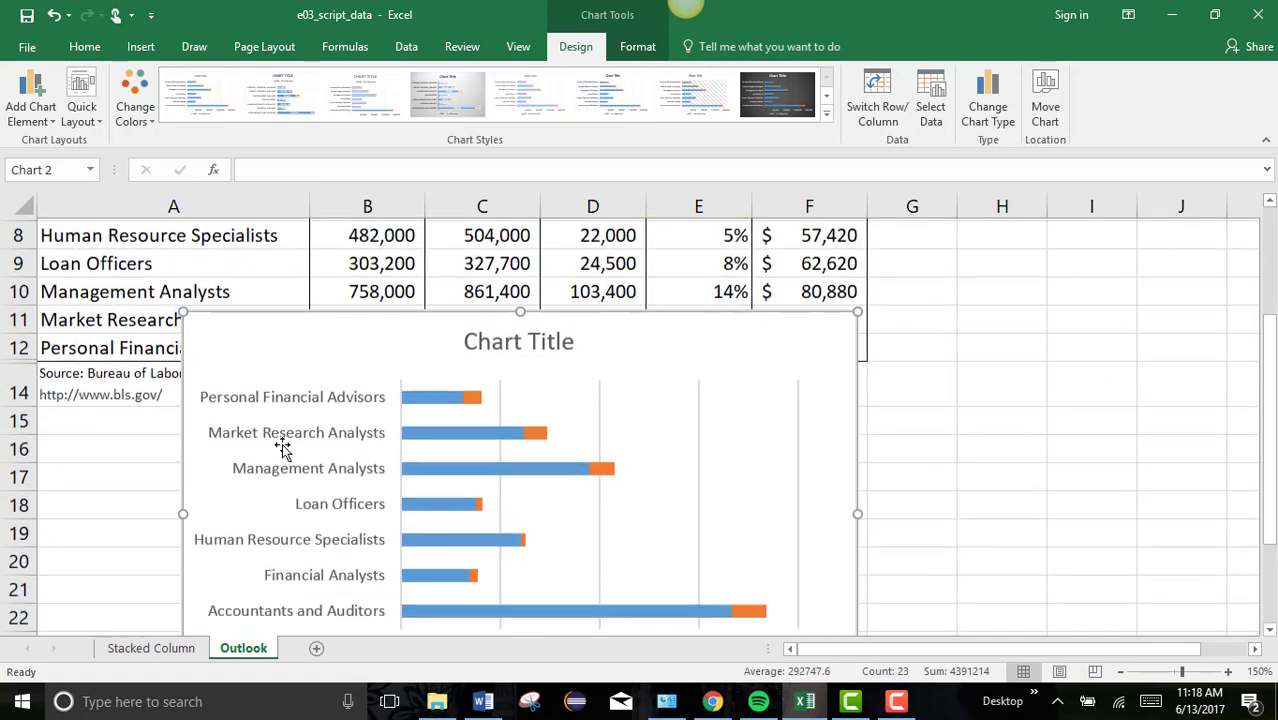
pyautogui.moveTo(277, 340); pyautogui.dragTo(131, 460)
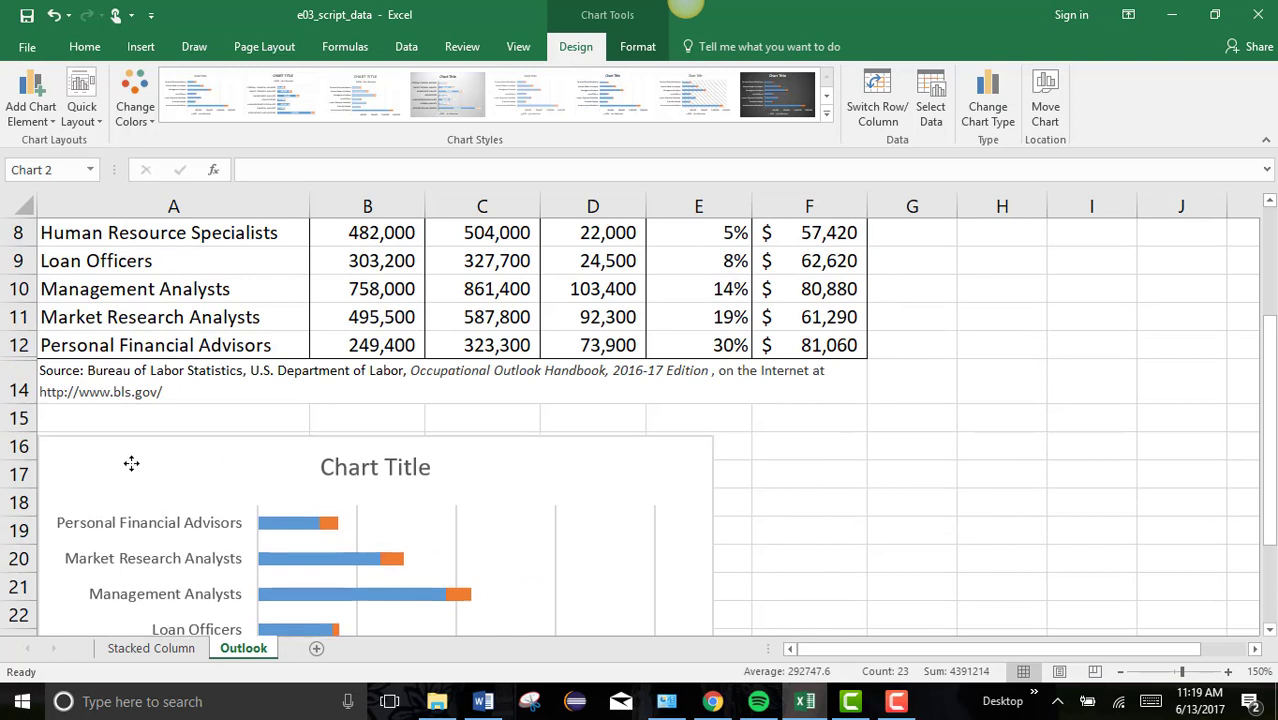
pyautogui.moveTo(131, 463); pyautogui.dragTo(131, 460)
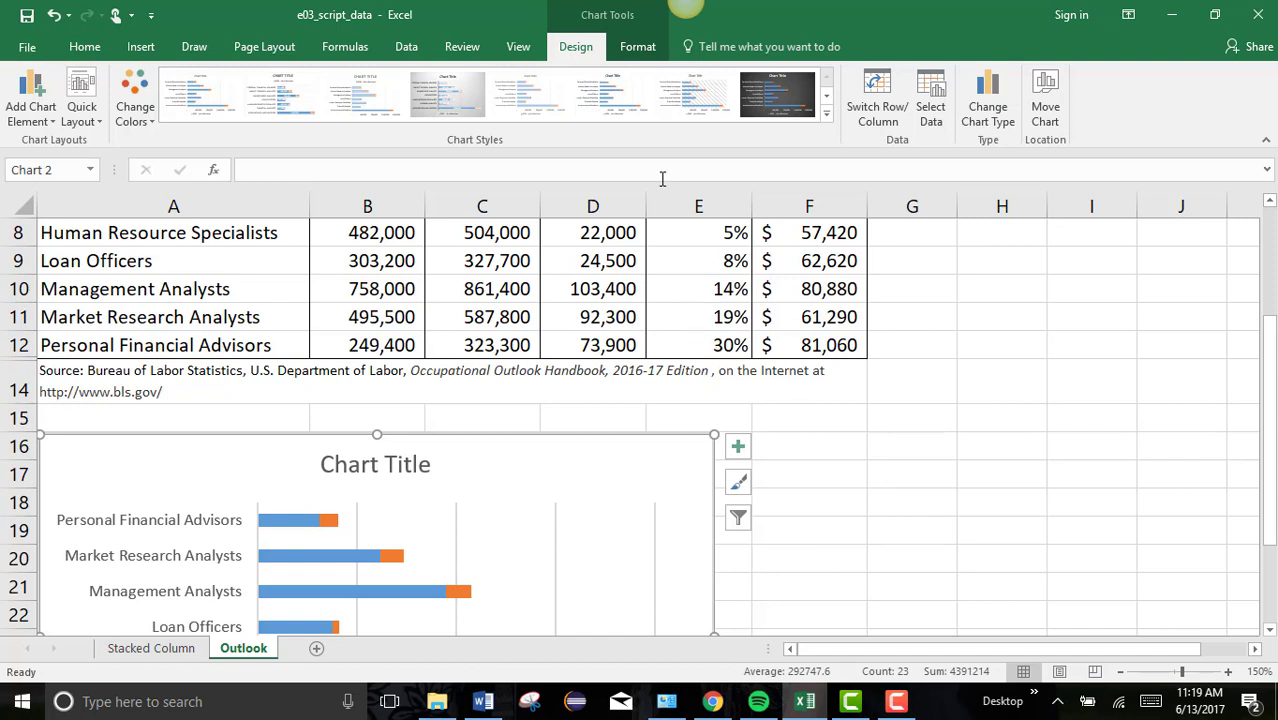
# Set the stacked bar chart's height to 3.6" and its width to 5.3".
pyautogui.click(637, 47)
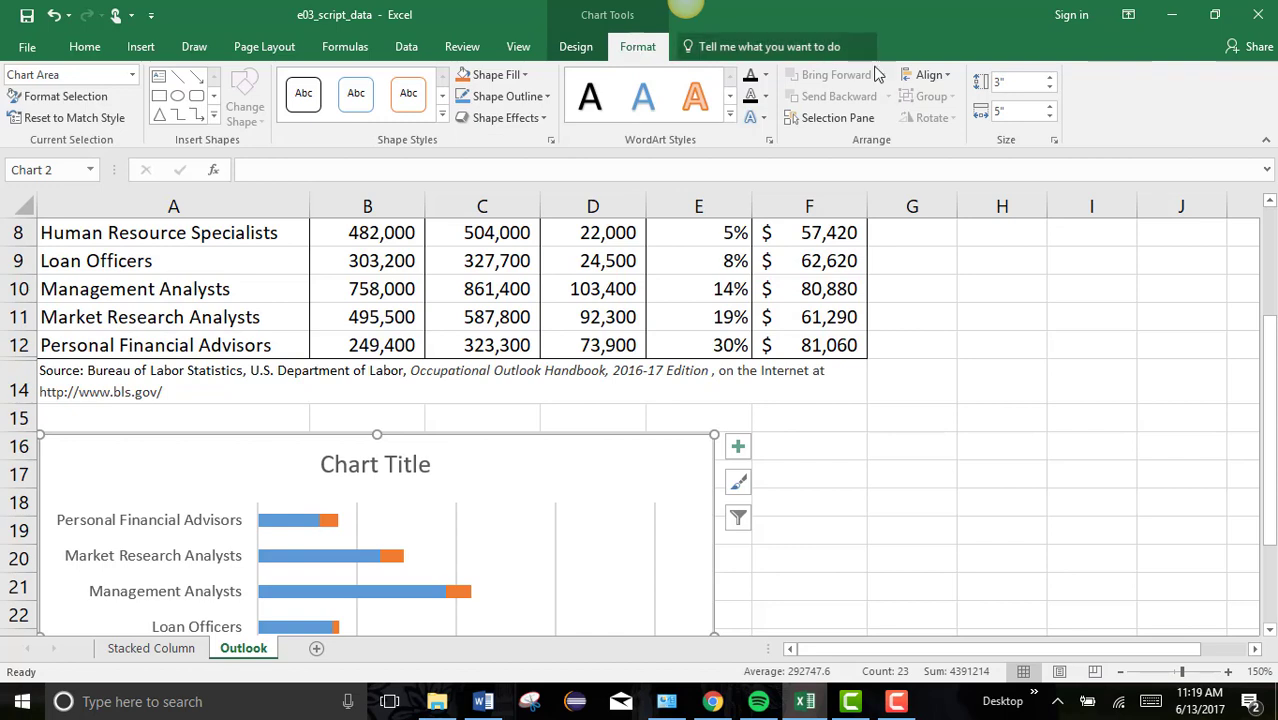
pyautogui.click(1020, 84)
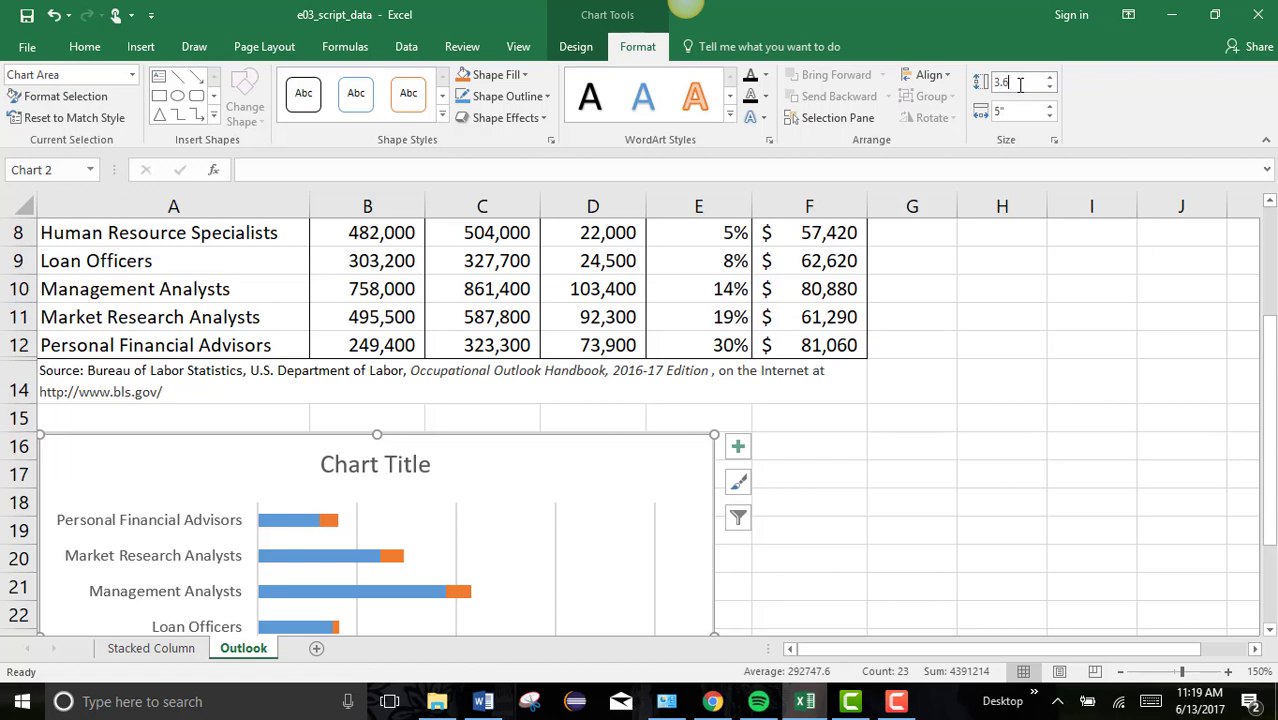
pyautogui.write('3.6')
pyautogui.click(1021, 108)
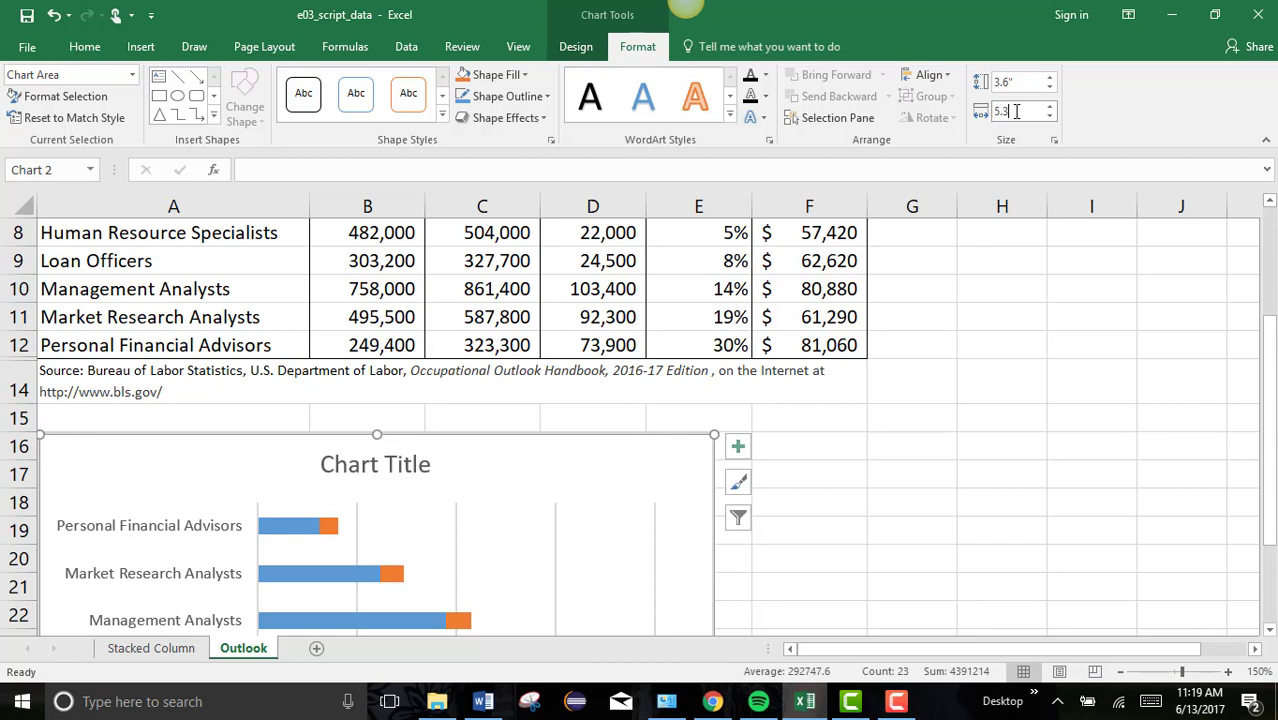
pyautogui.write('5.3')
pyautogui.click(1015, 82)
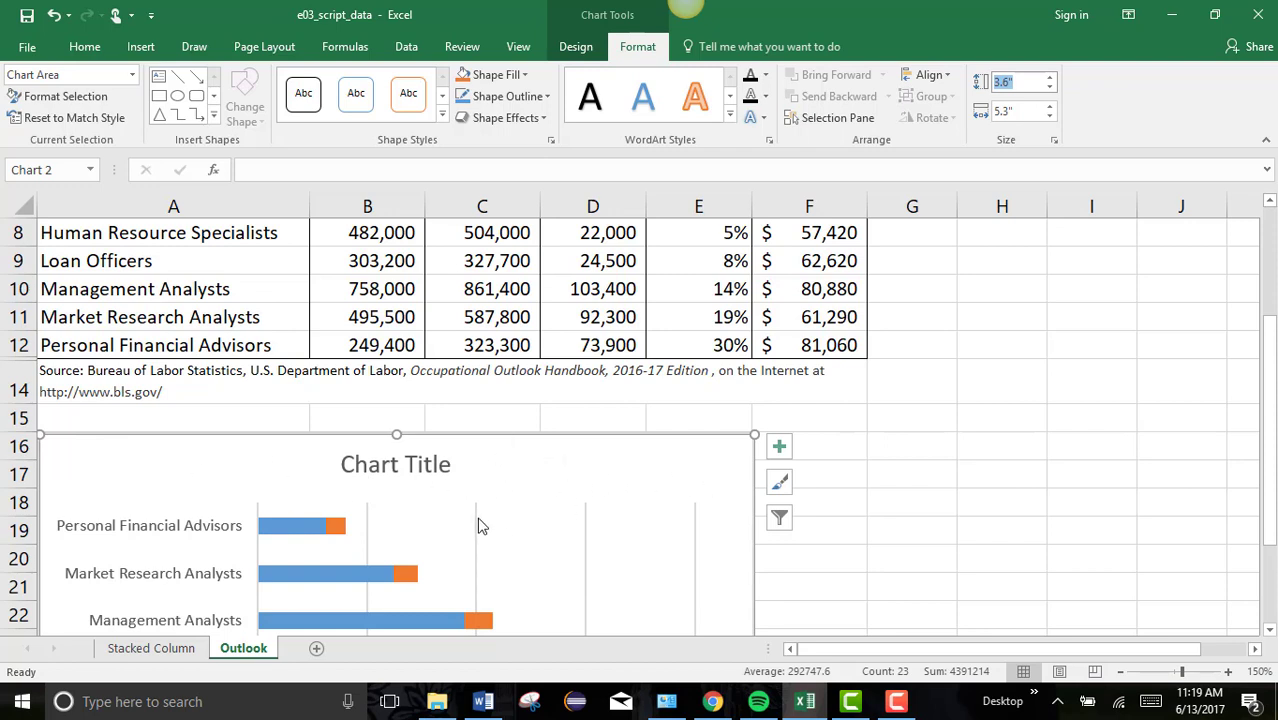
# Examine the resized bar chart together with the data table above it at 80% zoom.
pyautogui.click(1270, 632)
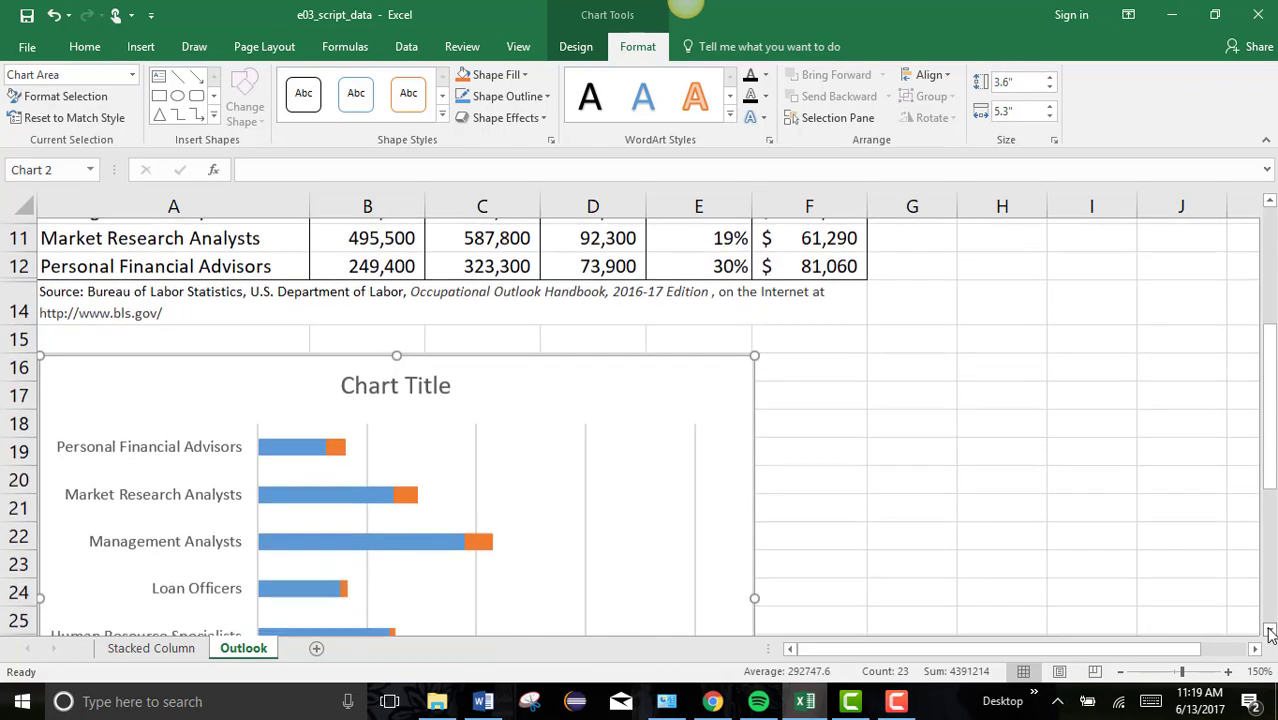
pyautogui.click(1122, 672)
pyautogui.click(1122, 672)
pyautogui.click(1122, 672)
pyautogui.click(1122, 672)
pyautogui.click(1122, 672)
pyautogui.click(1122, 672)
pyautogui.click(1122, 672)
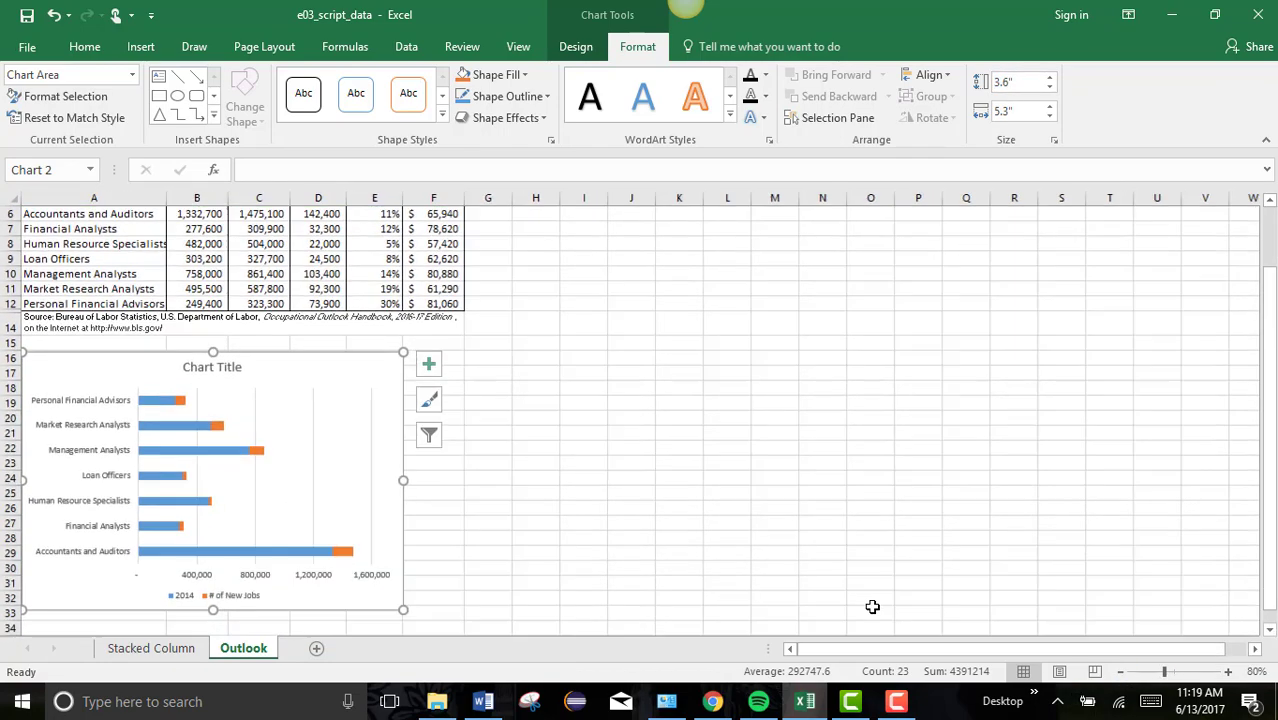
pyautogui.scroll(2, 150, 248)
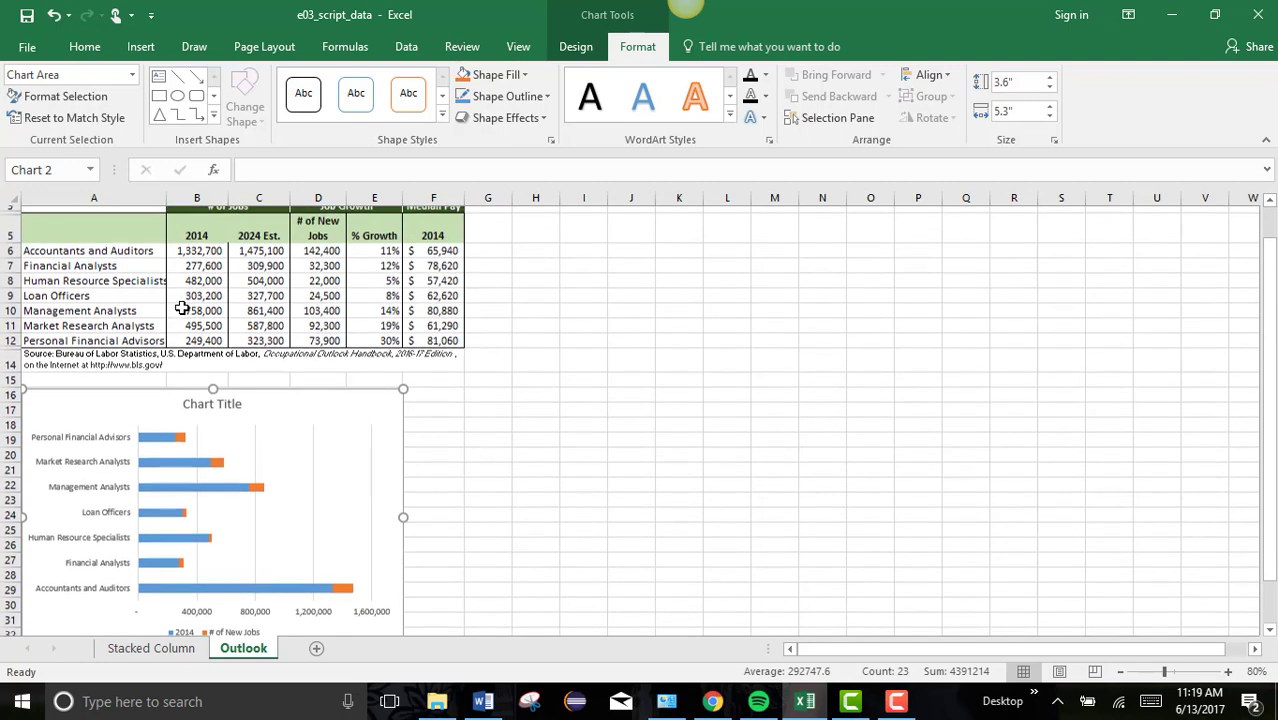
pyautogui.scroll(1, 179, 267)
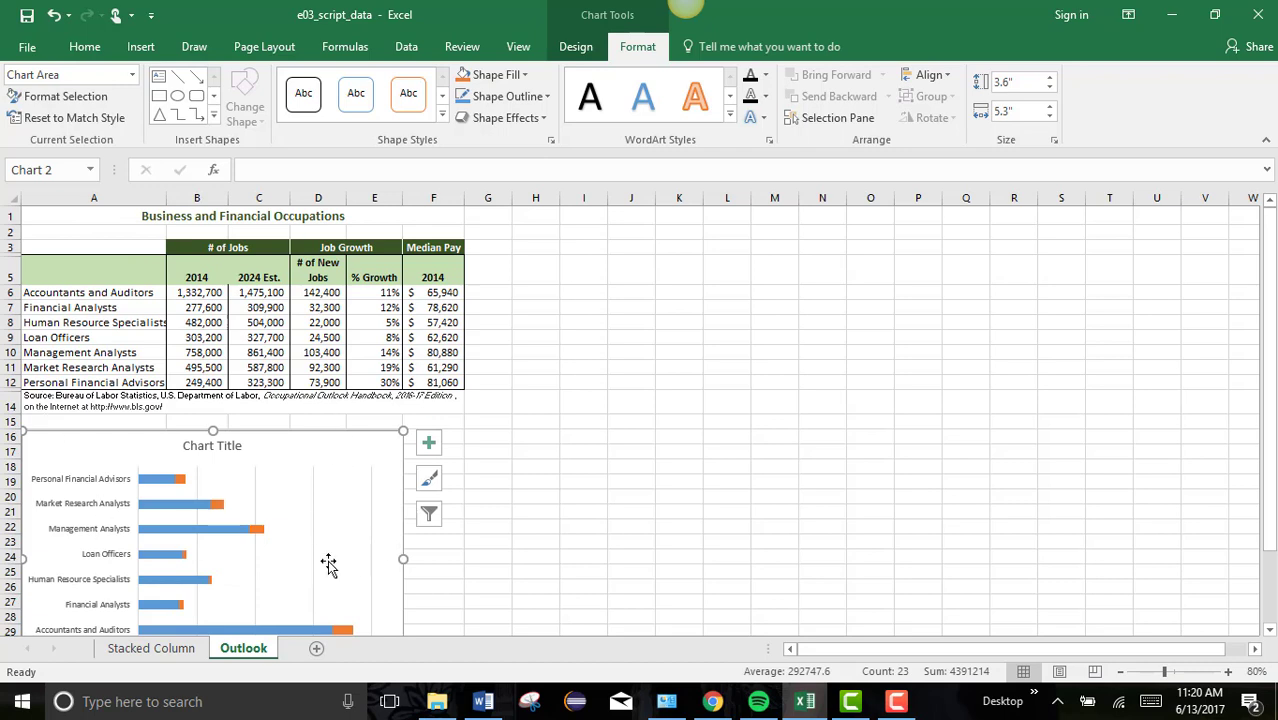
# Preview the printout of the Outlook sheet with a blank cell selected, then return to the worksheet.
pyautogui.click(598, 352)
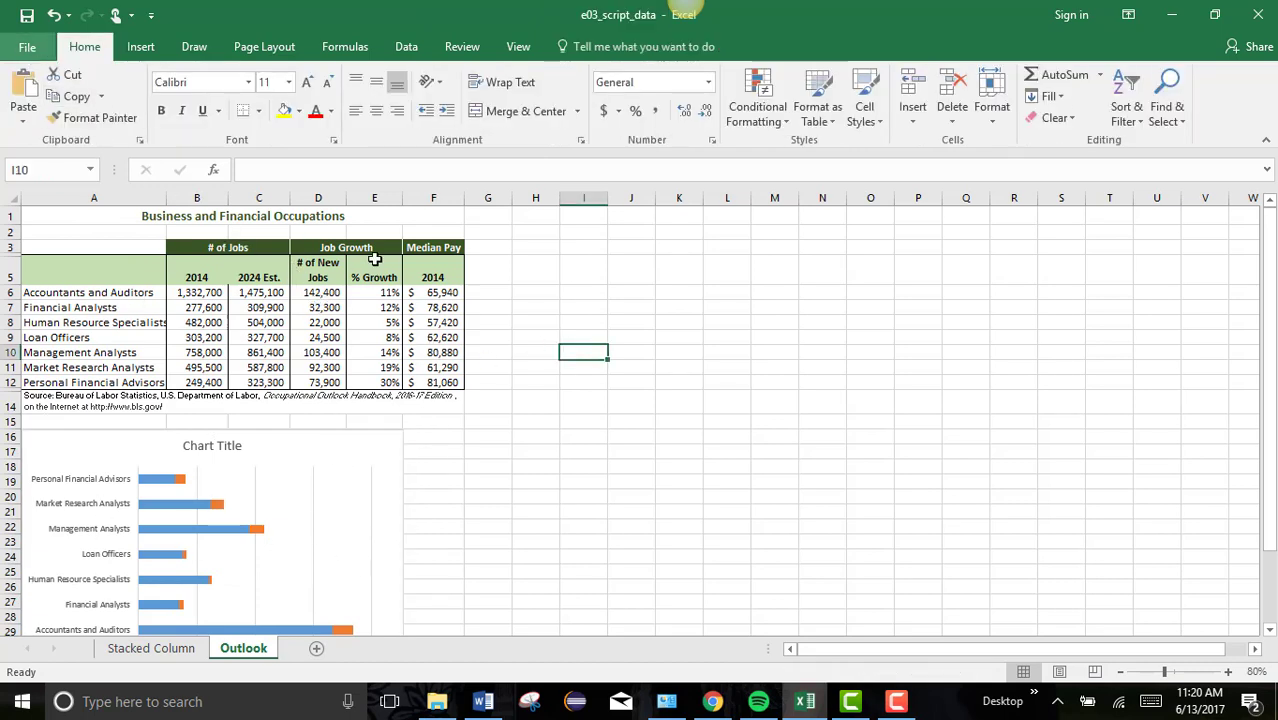
pyautogui.click(570, 294)
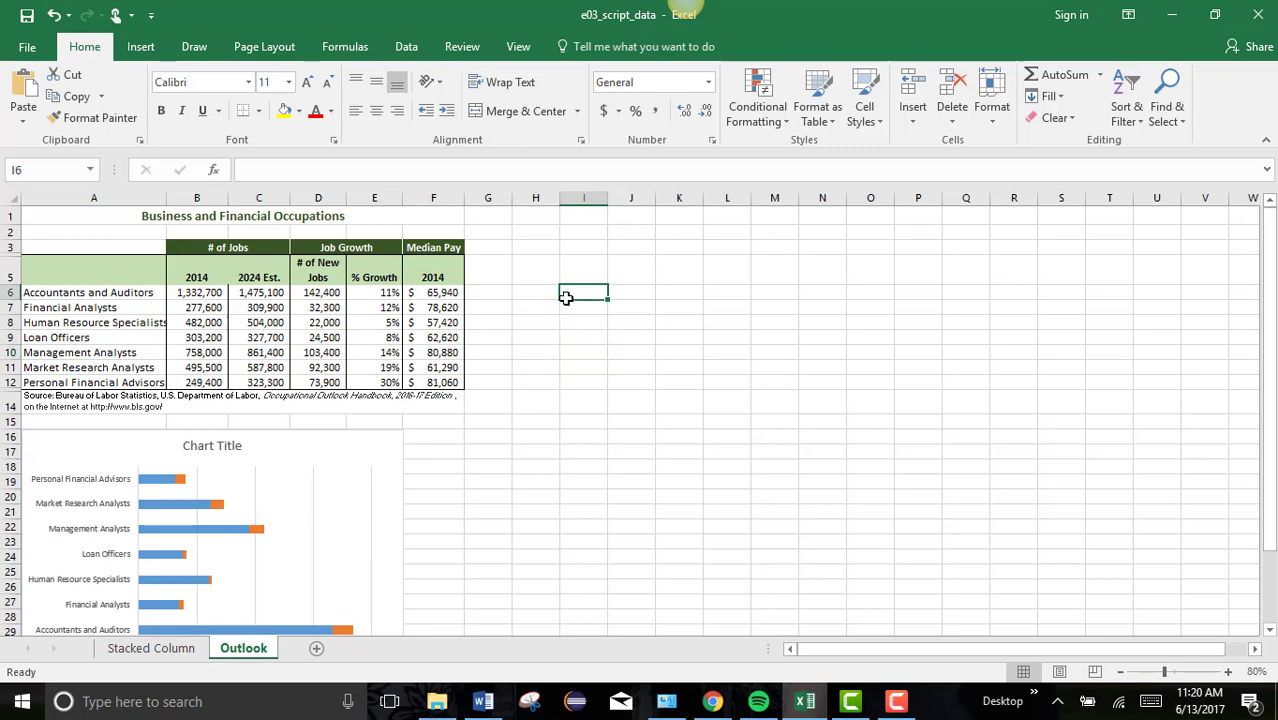
pyautogui.click(22, 47)
pyautogui.click(27, 270)
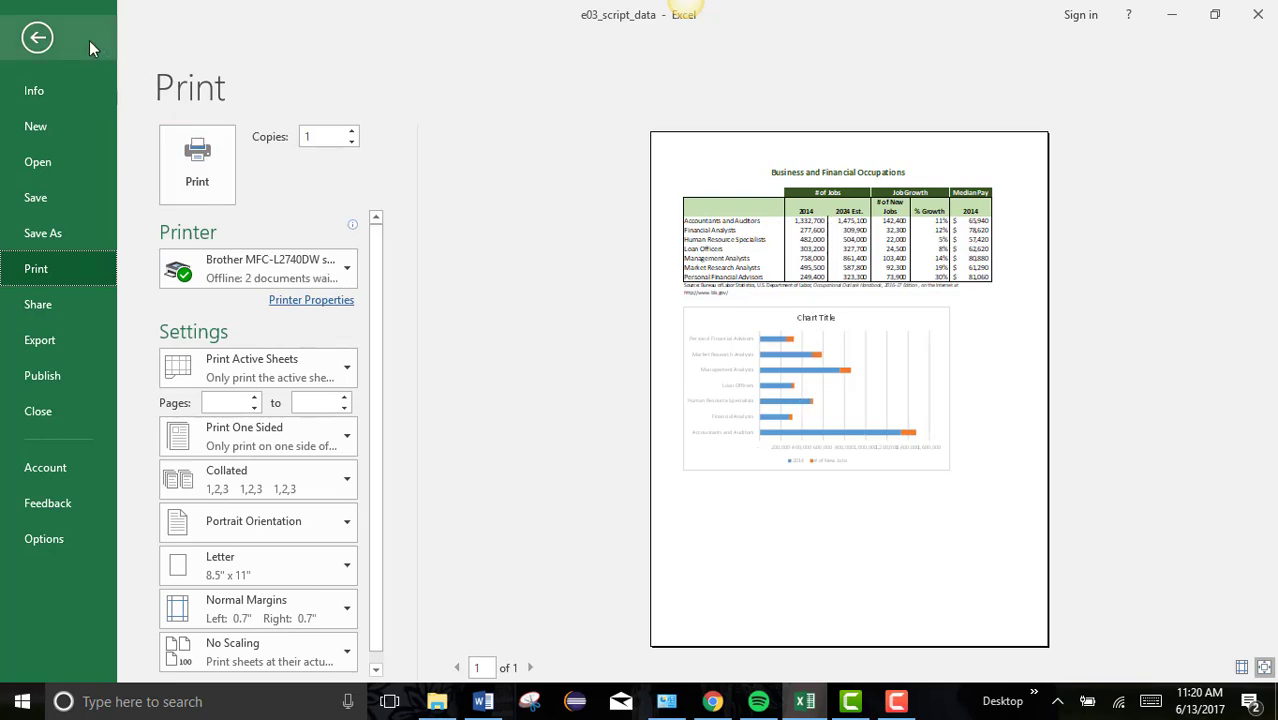
pyautogui.click(37, 40)
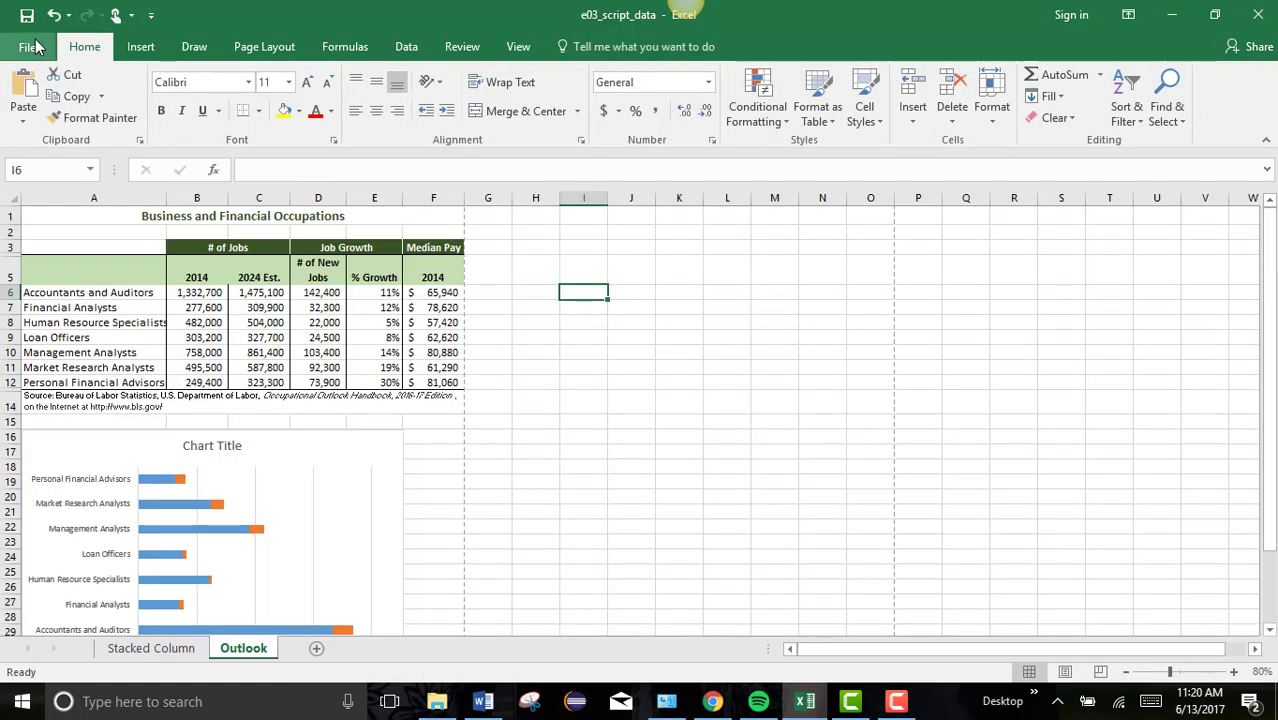
# Preview the printout of the selected bar chart alone, and view the Stacked Column sheet before returning to Outlook.
pyautogui.click(317, 458)
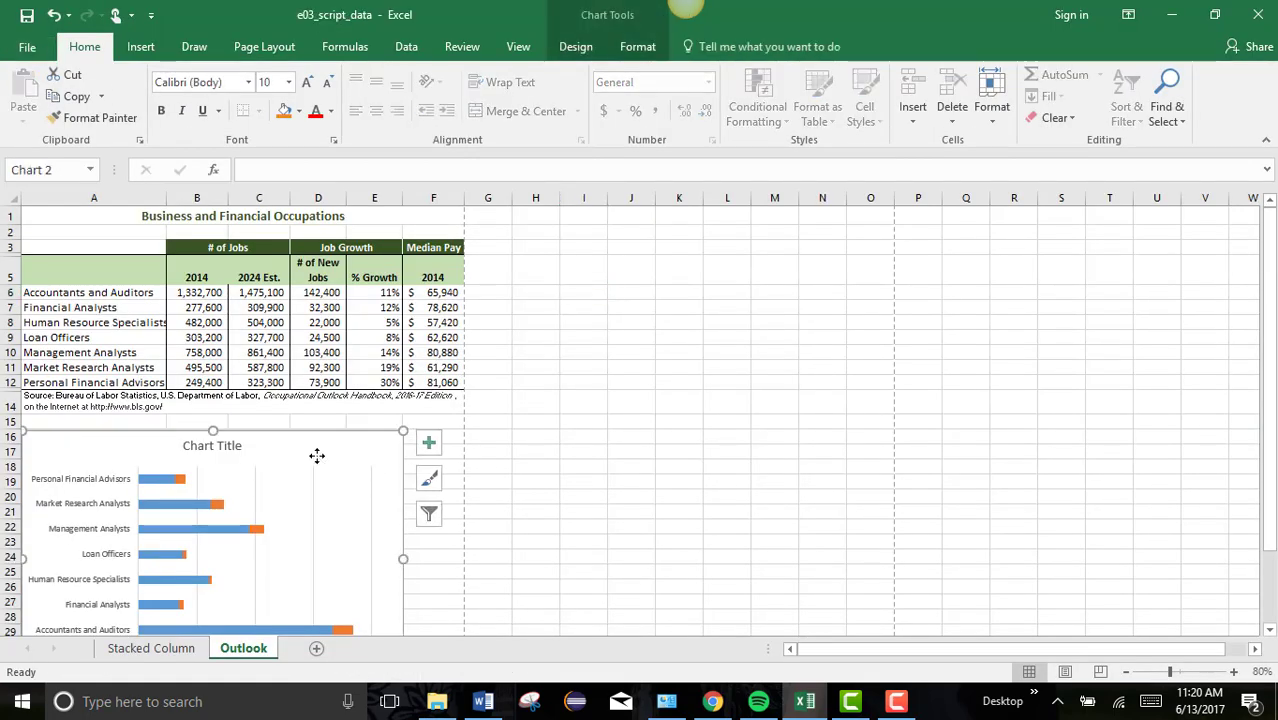
pyautogui.click(29, 49)
pyautogui.click(54, 276)
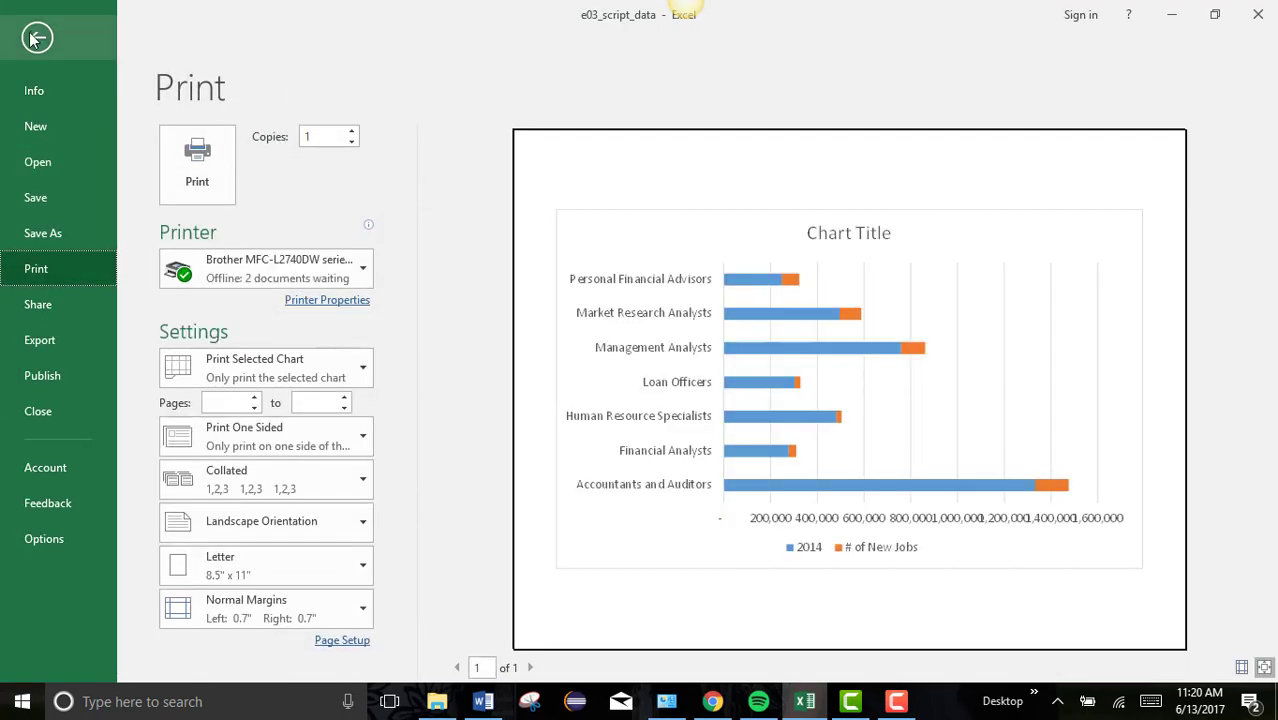
pyautogui.click(37, 37)
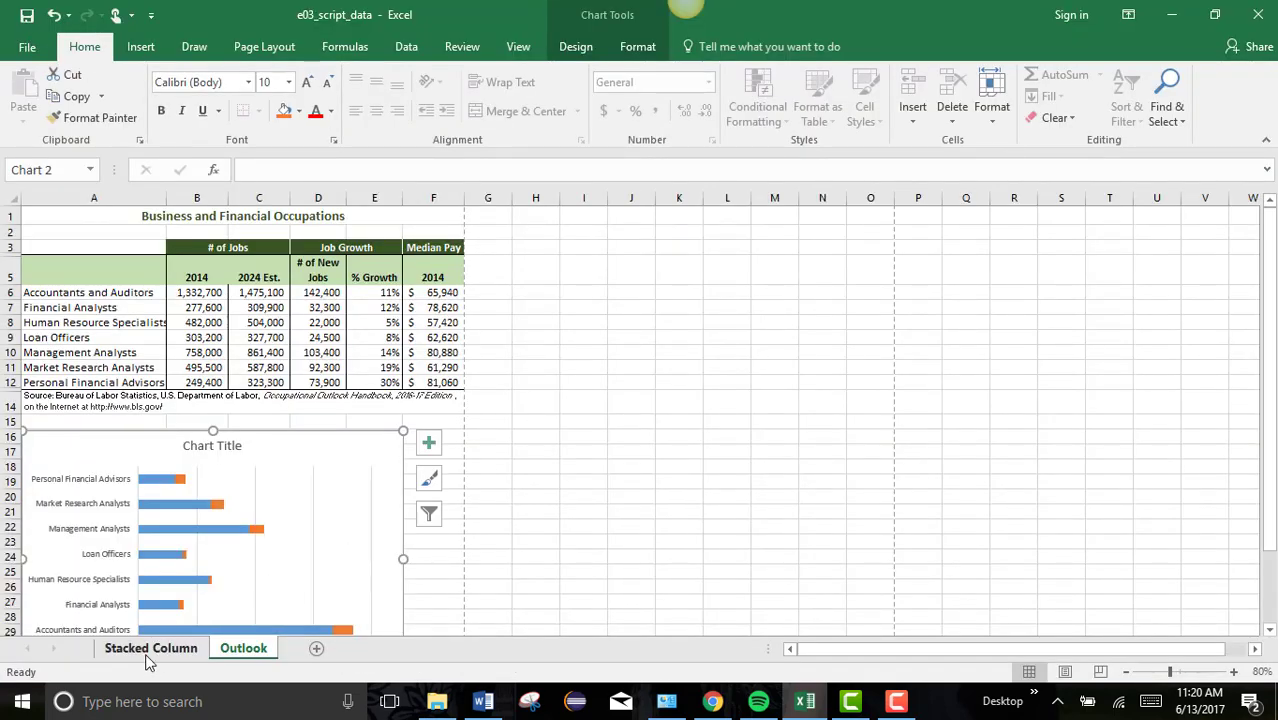
pyautogui.click(148, 649)
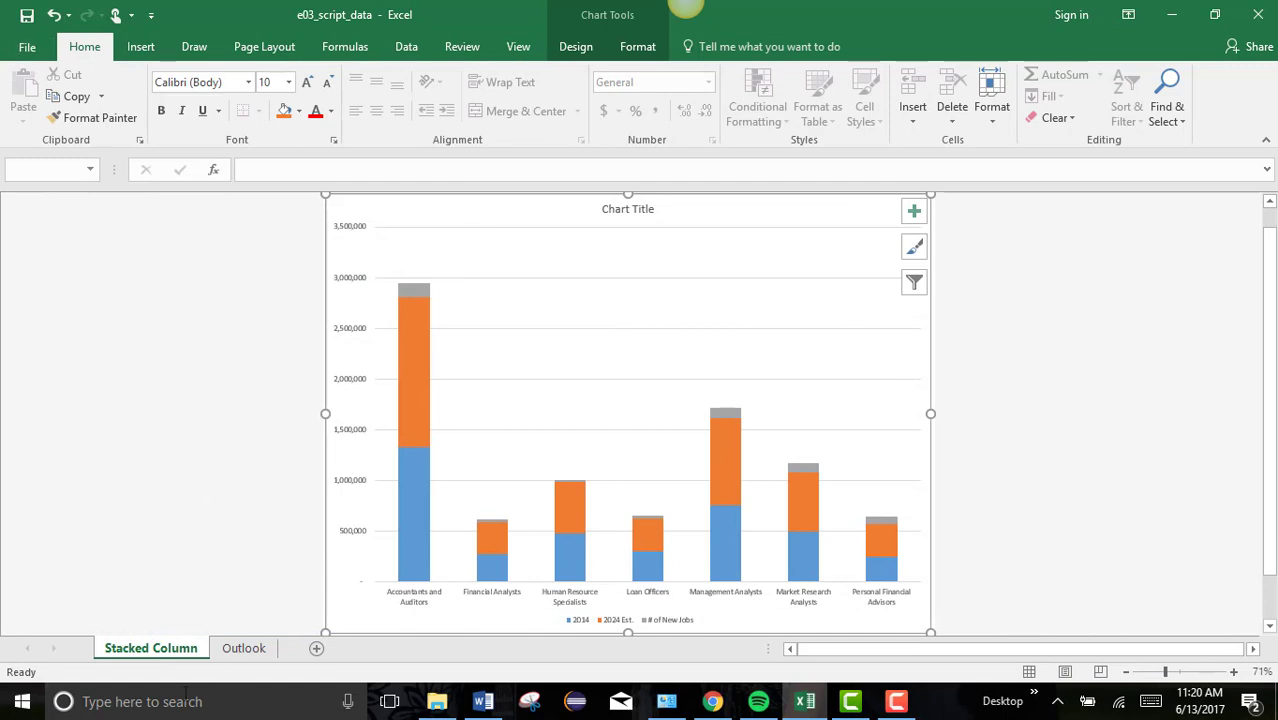
pyautogui.click(244, 649)
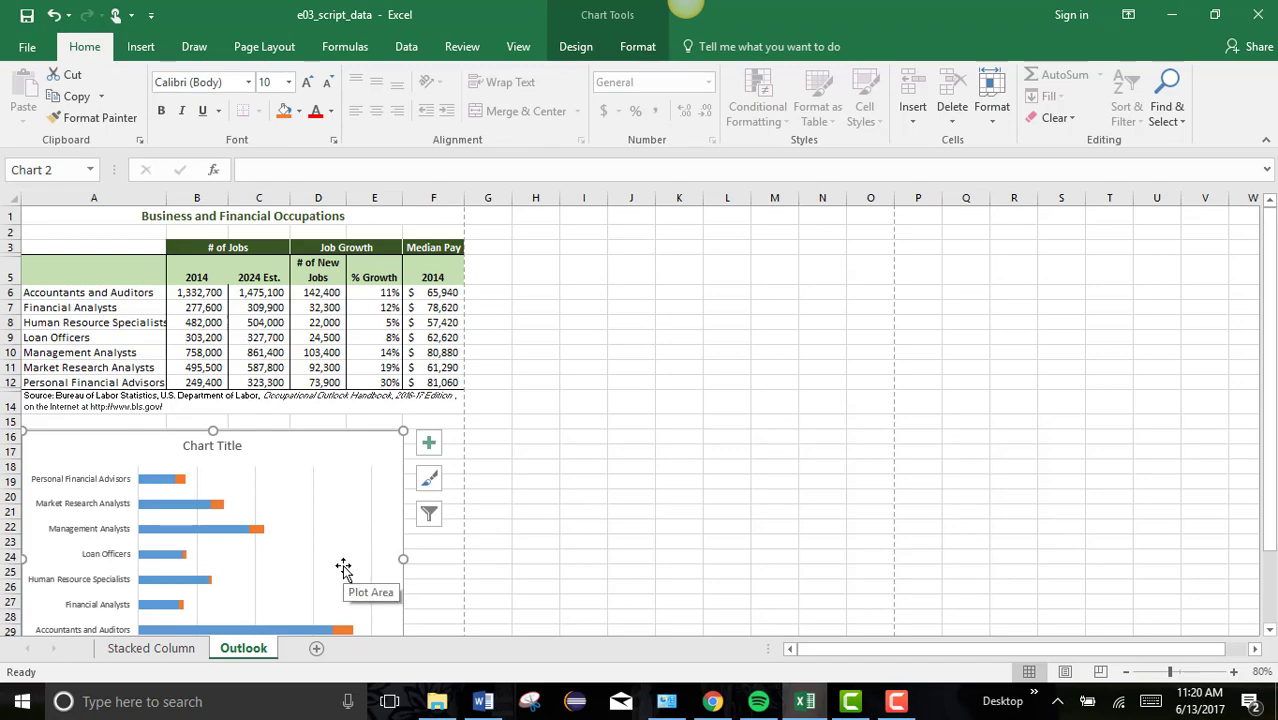
# Select the occupation names in A6:A12 and the nonadjacent # of New Jobs values in D6:D12 as chart data.
pyautogui.click(1233, 672)
pyautogui.click(1233, 672)
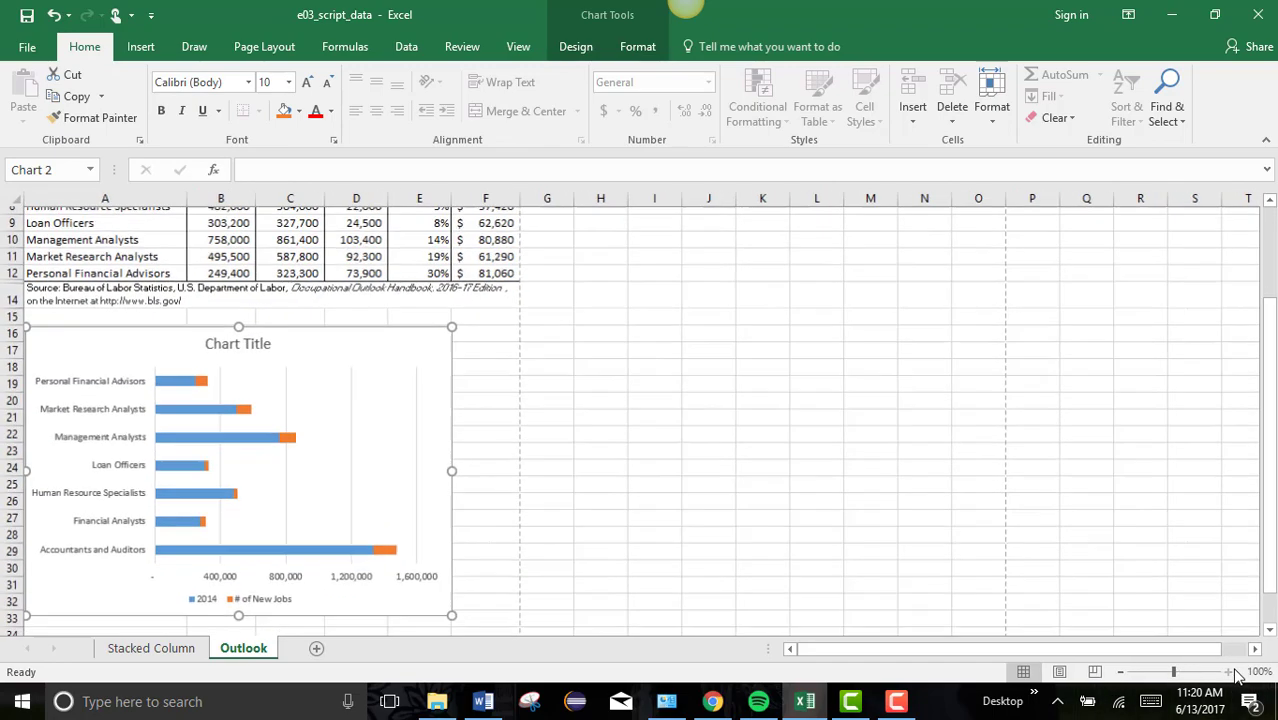
pyautogui.click(1233, 672)
pyautogui.click(1233, 672)
pyautogui.click(1230, 672)
pyautogui.click(1230, 672)
pyautogui.scroll(5, 645, 575)
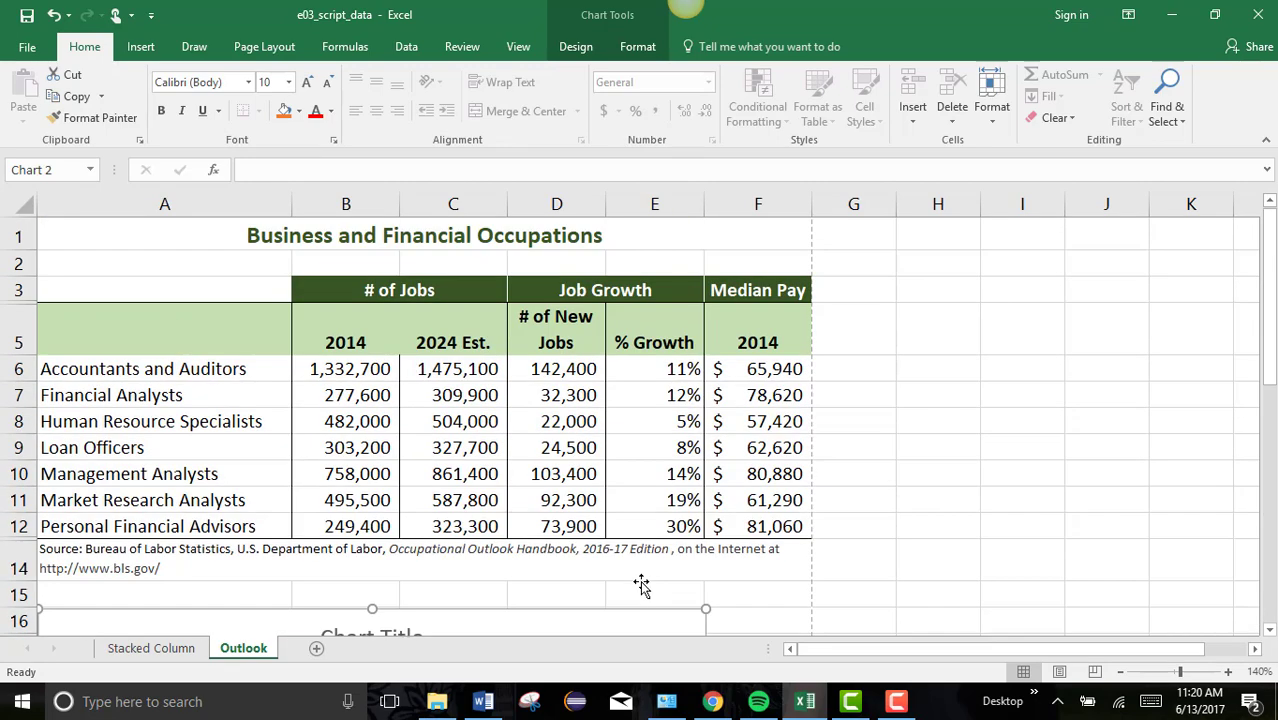
pyautogui.moveTo(80, 368); pyautogui.dragTo(67, 521)
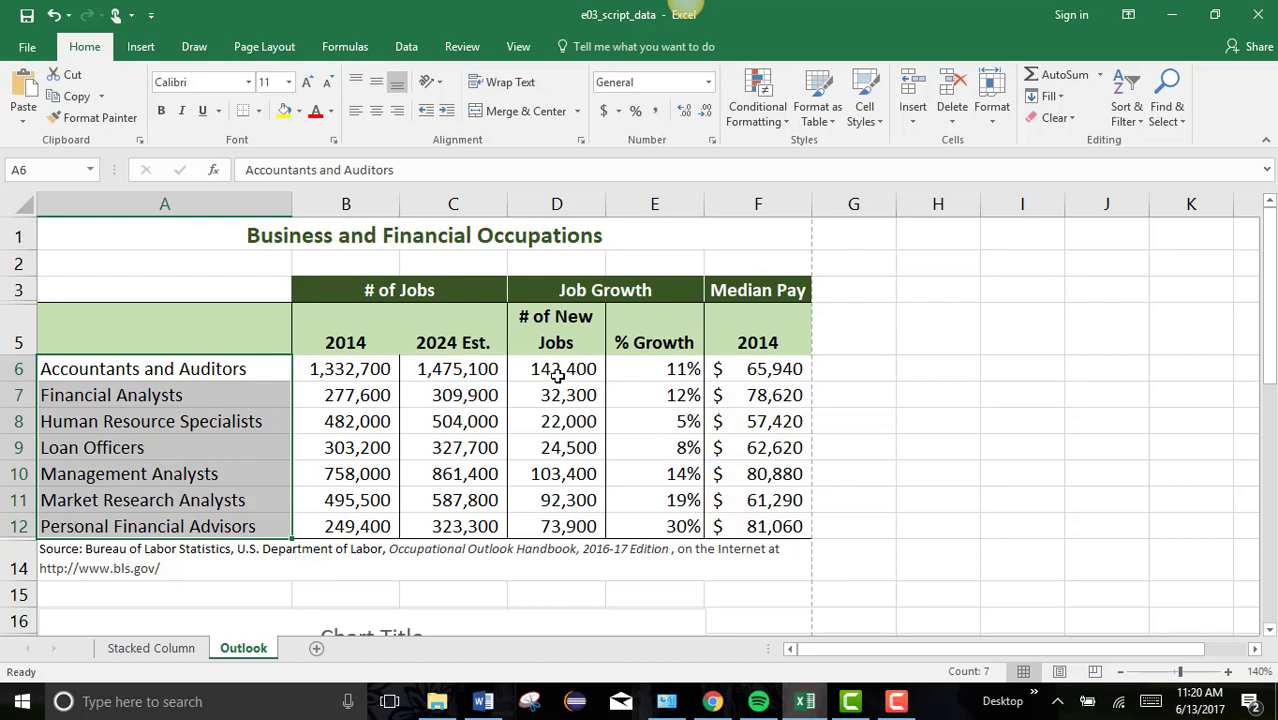
pyautogui.moveTo(557, 375); pyautogui.dragTo(545, 527)
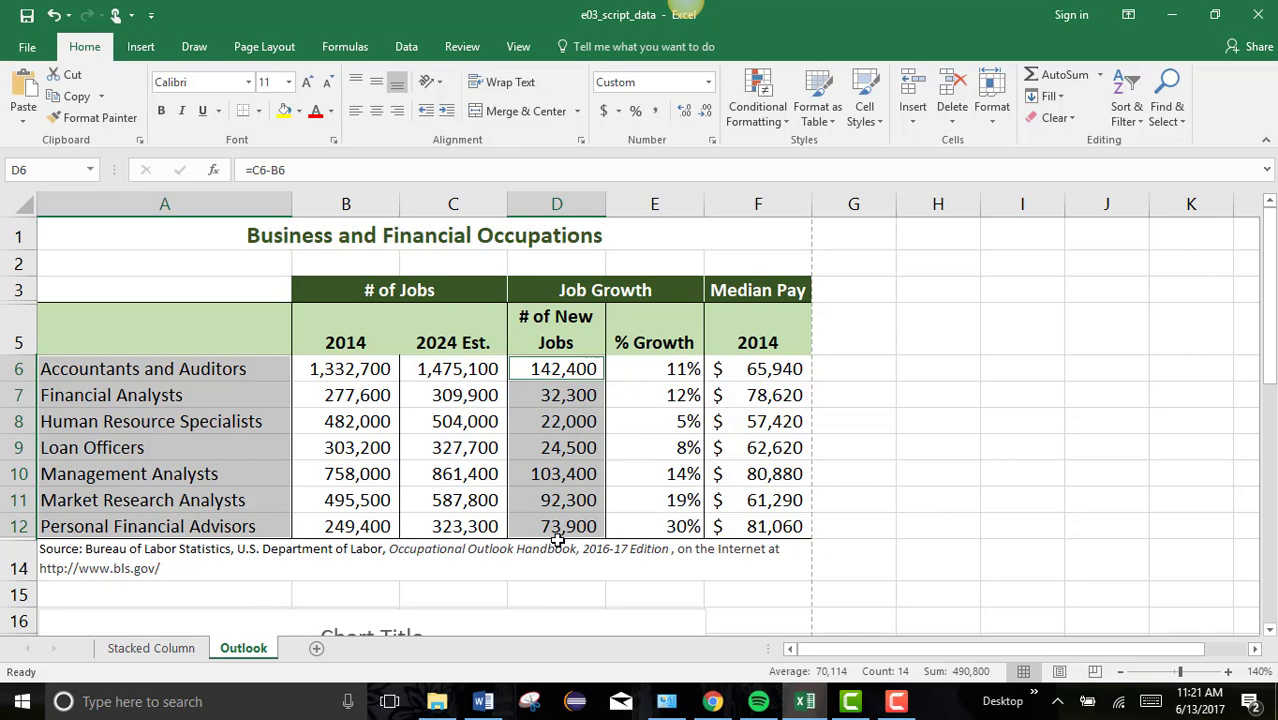
# Insert a 3-D pie chart from the selected occupation names and new-jobs values.
pyautogui.click(140, 47)
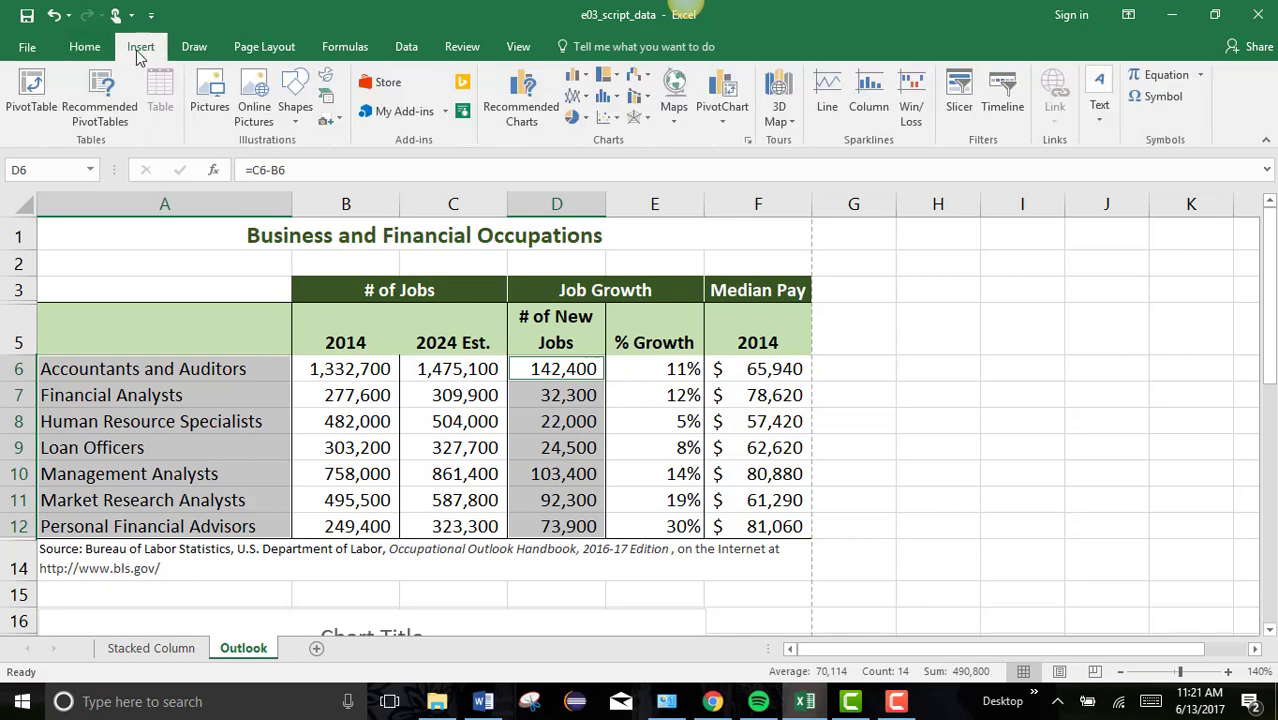
pyautogui.click(584, 118)
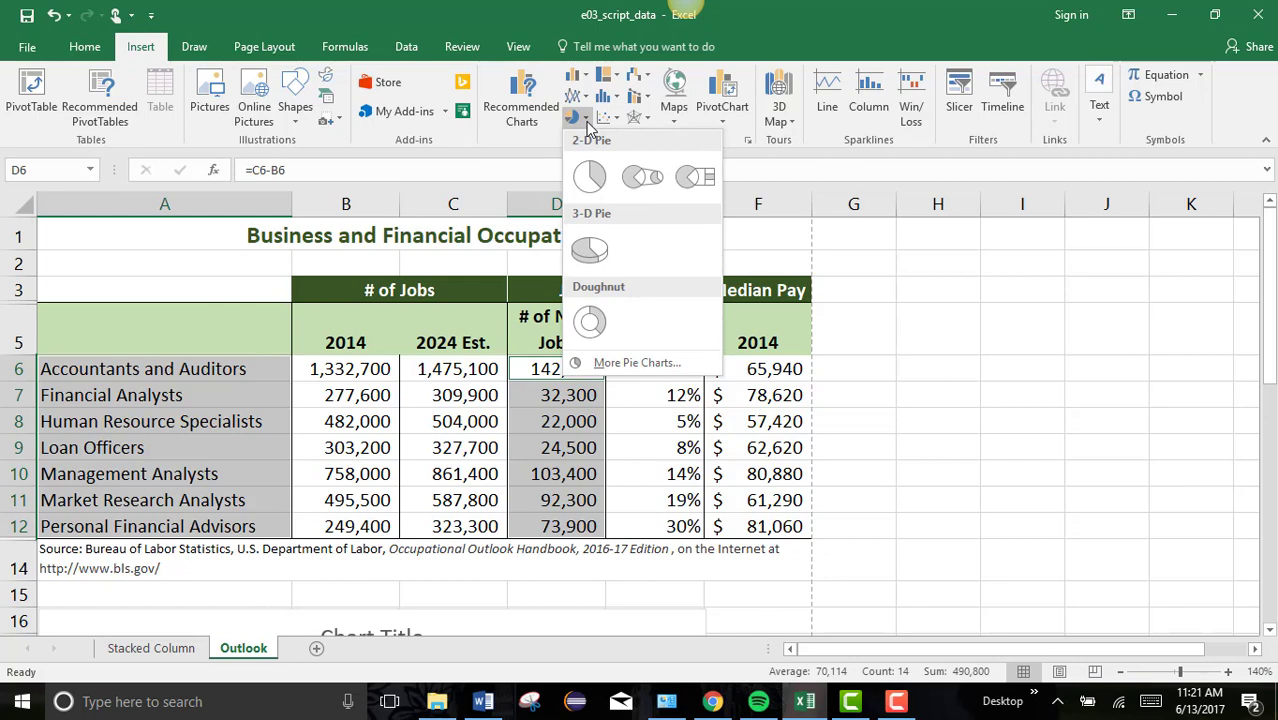
pyautogui.click(588, 249)
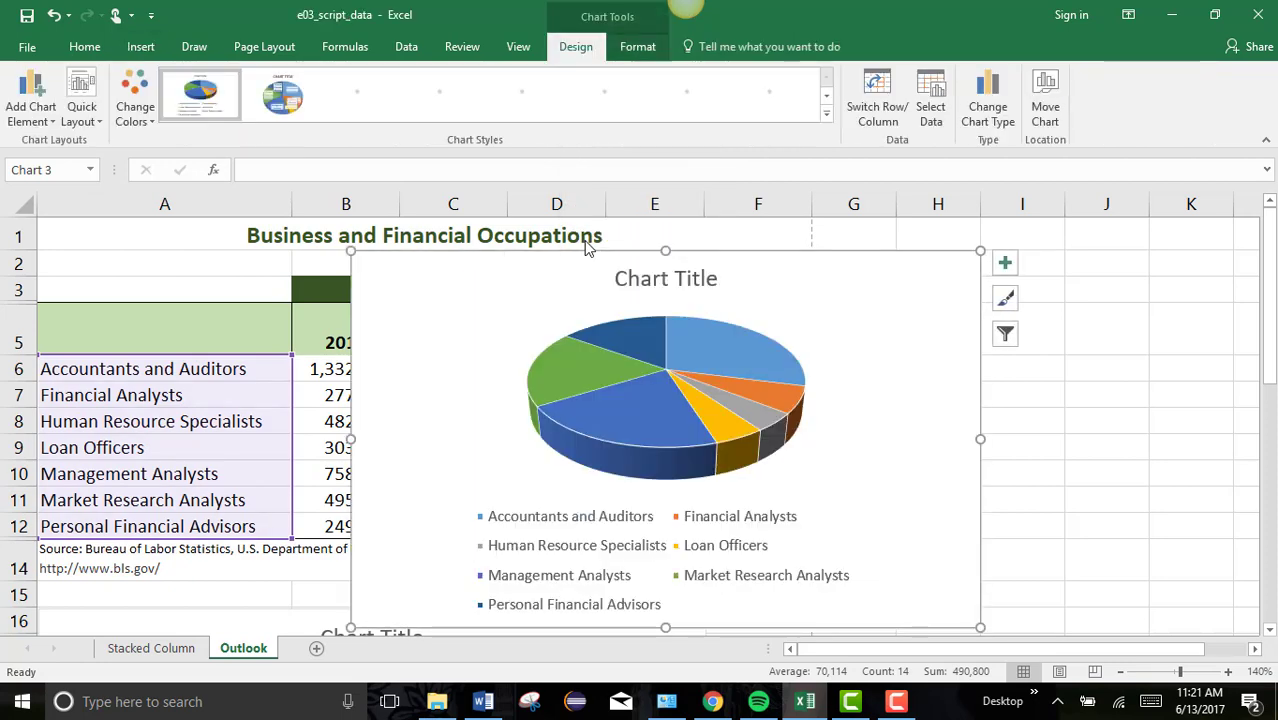
# Move the 3-D pie chart to a new sheet named Pie Chart and return to the Outlook sheet.
pyautogui.click(1046, 100)
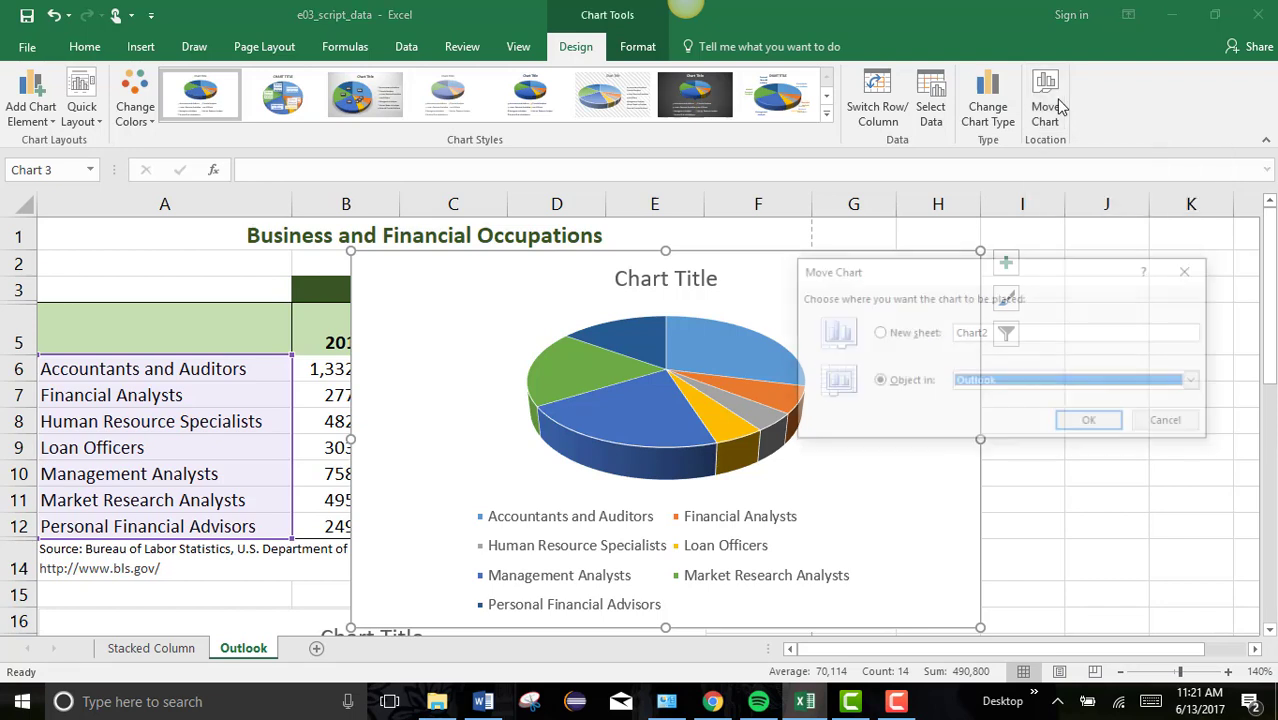
pyautogui.click(877, 334)
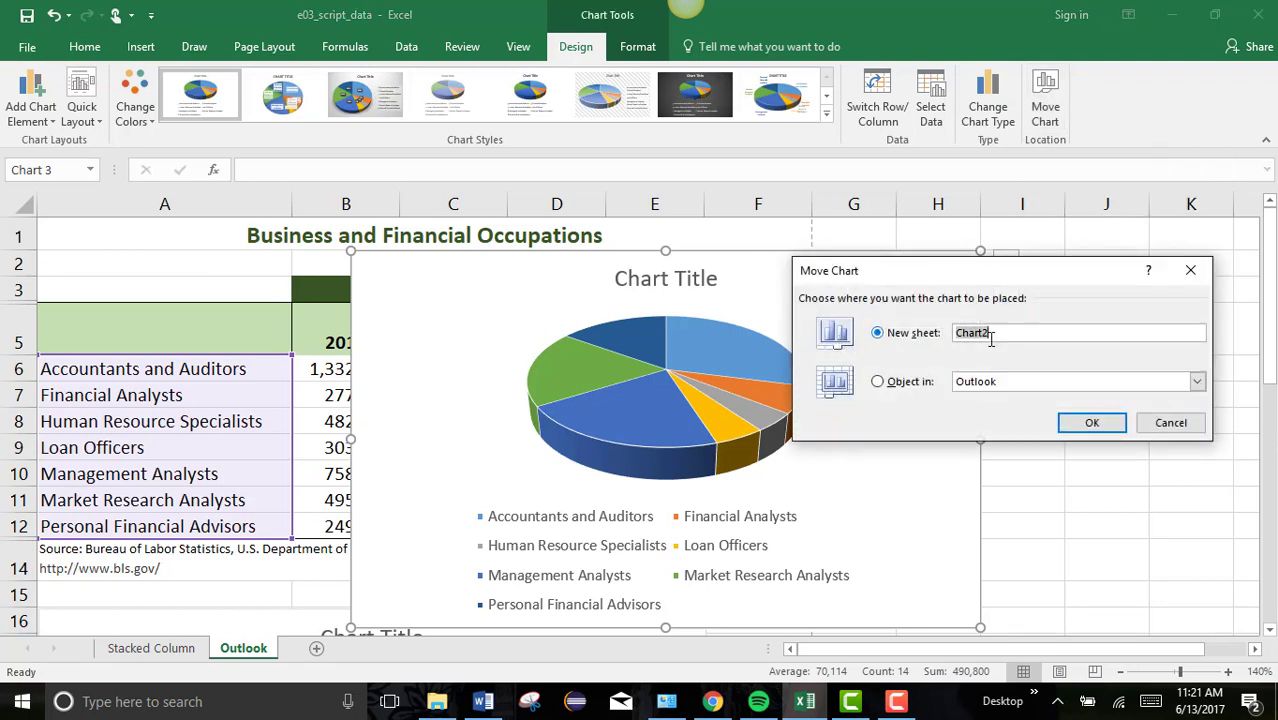
pyautogui.write('Pie')
pyautogui.click(1092, 422)
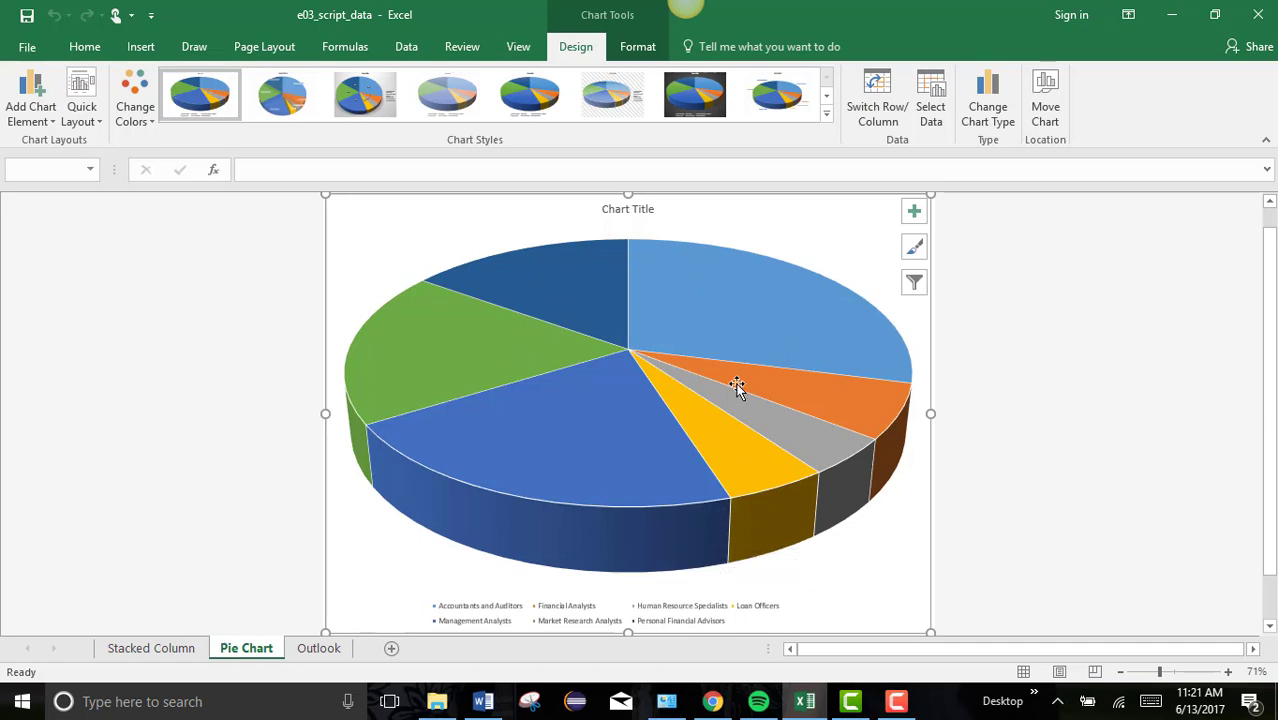
pyautogui.moveTo(737, 387)
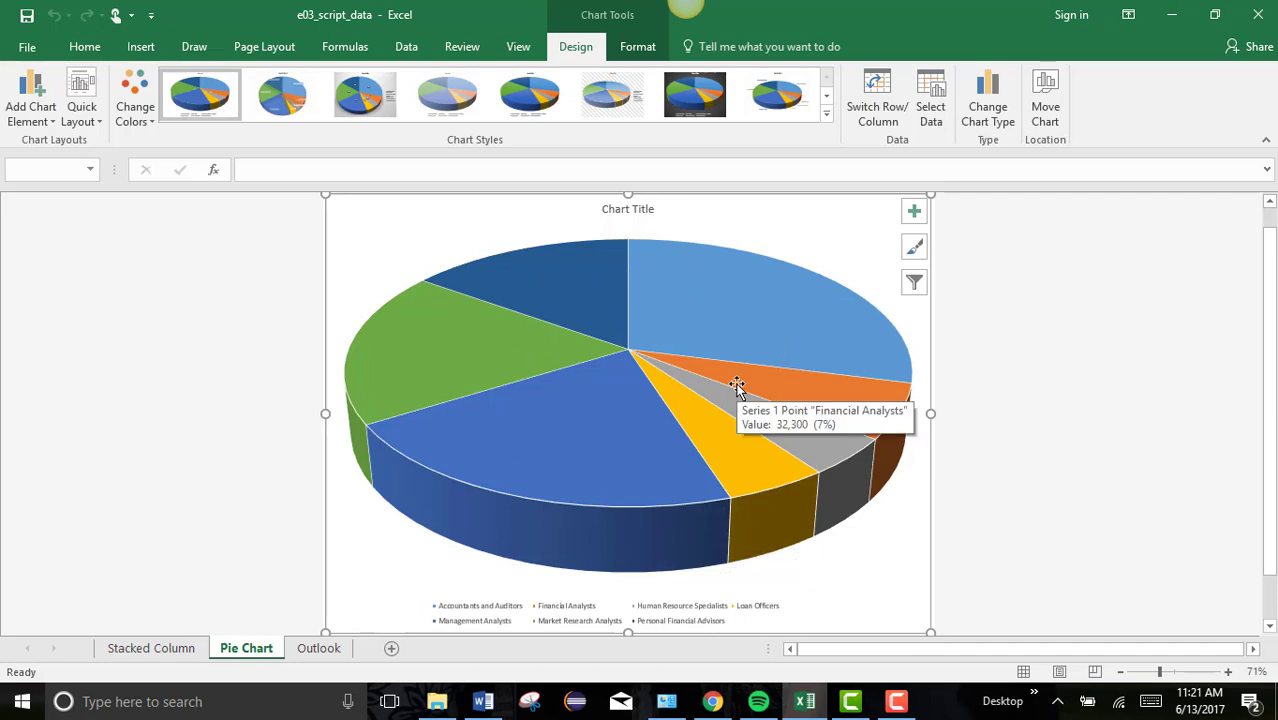
pyautogui.click(319, 648)
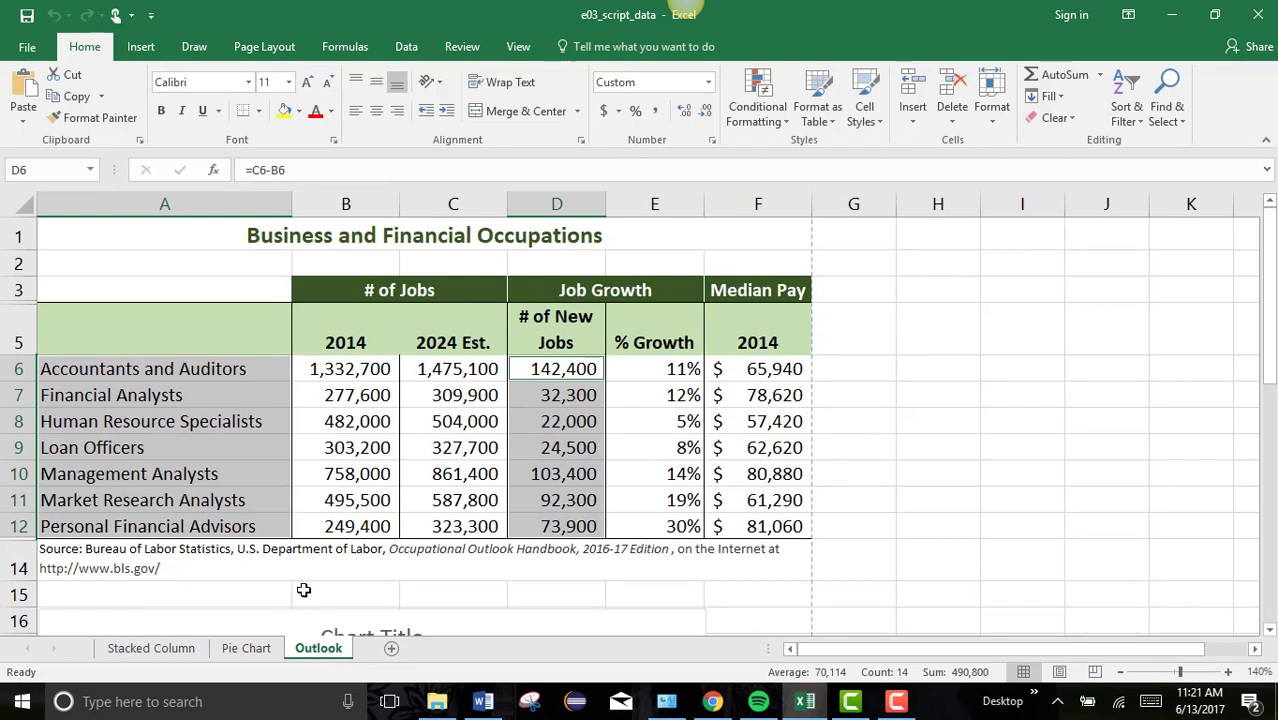
# Select A5:A12 together with the nonadjacent # of New Jobs and % Growth range D5:E12 as chart data.
pyautogui.click(77, 327)
pyautogui.moveTo(82, 418); pyautogui.dragTo(67, 529)
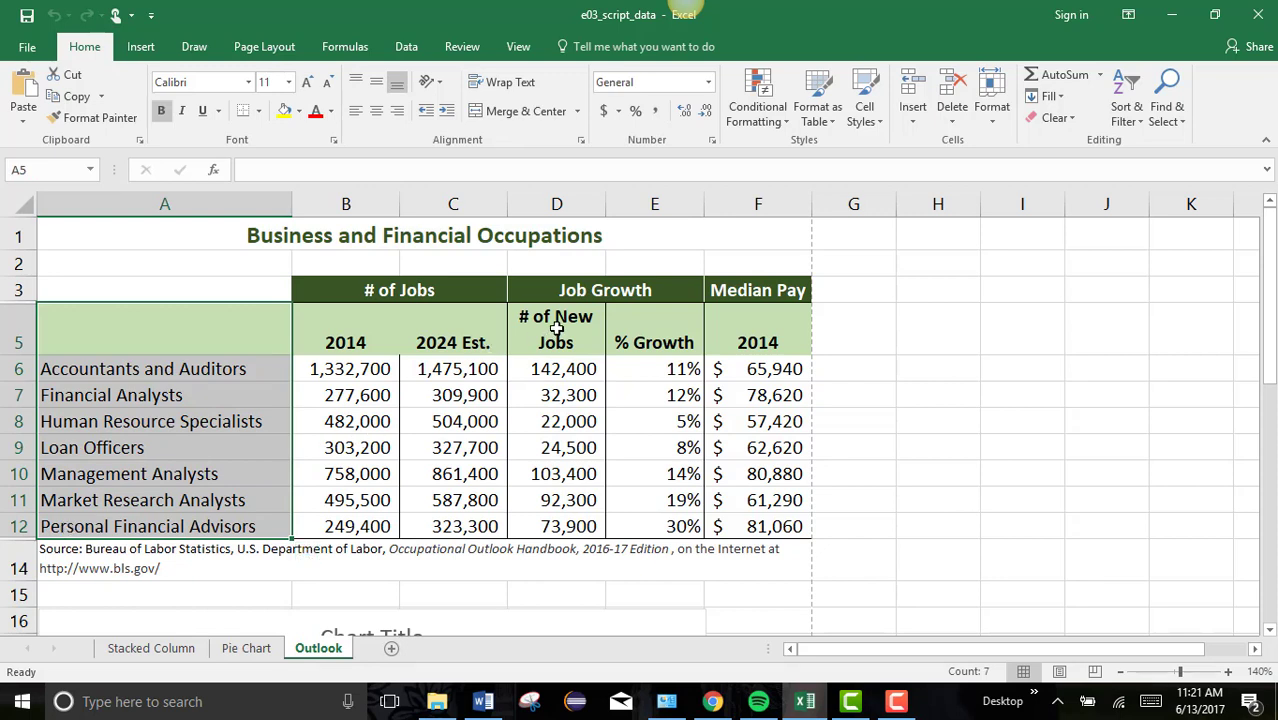
pyautogui.moveTo(557, 329); pyautogui.dragTo(672, 527)
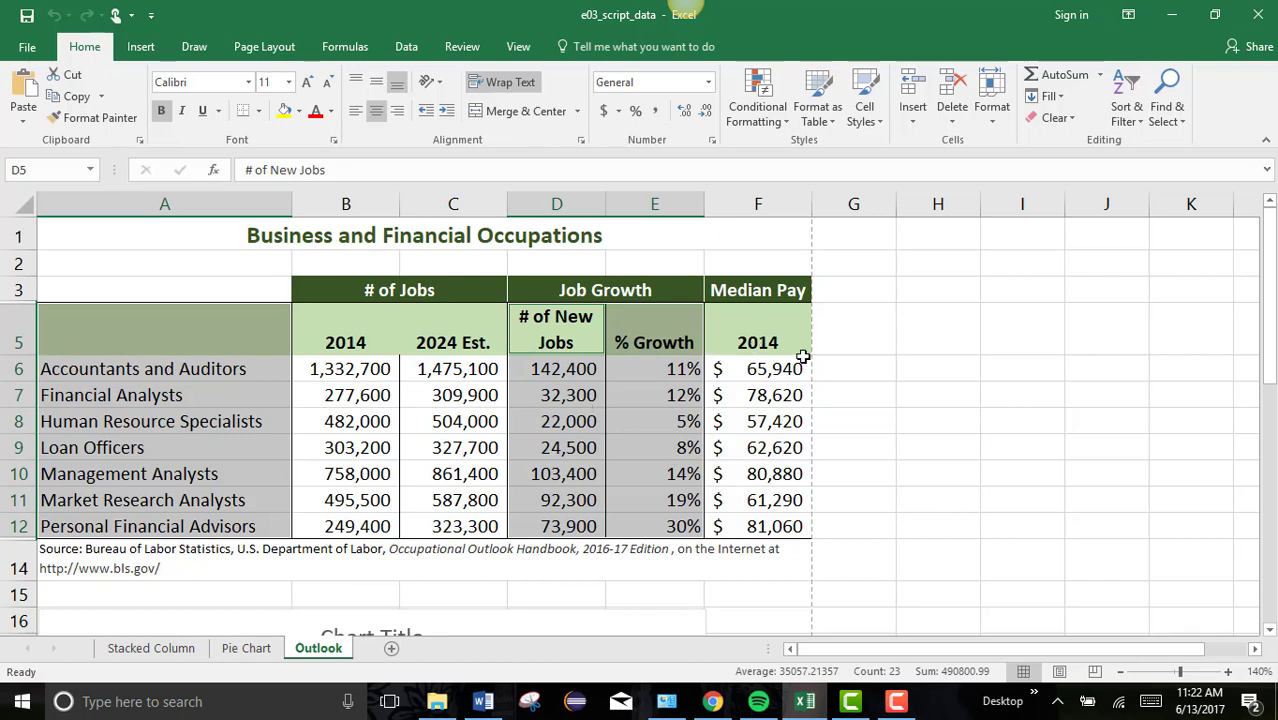
# Insert a combo chart showing # of New Jobs as clustered columns and % Growth as a line on the secondary axis.
pyautogui.click(150, 50)
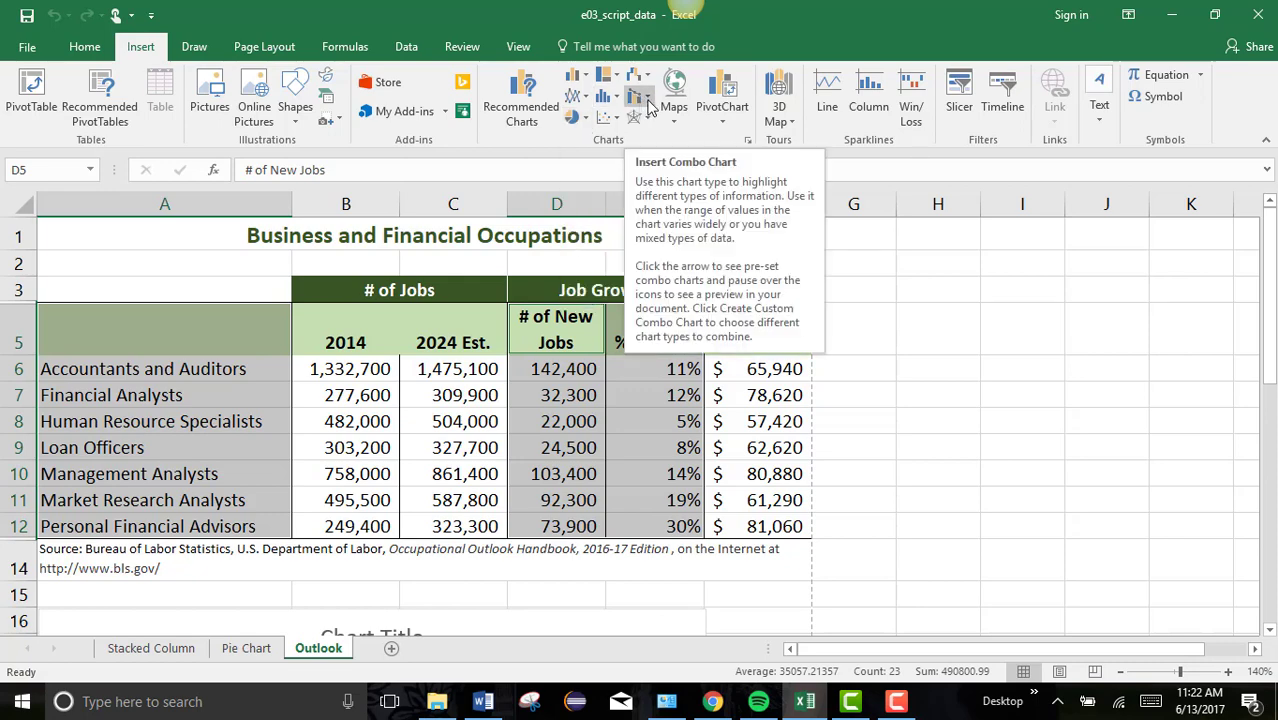
pyautogui.click(648, 107)
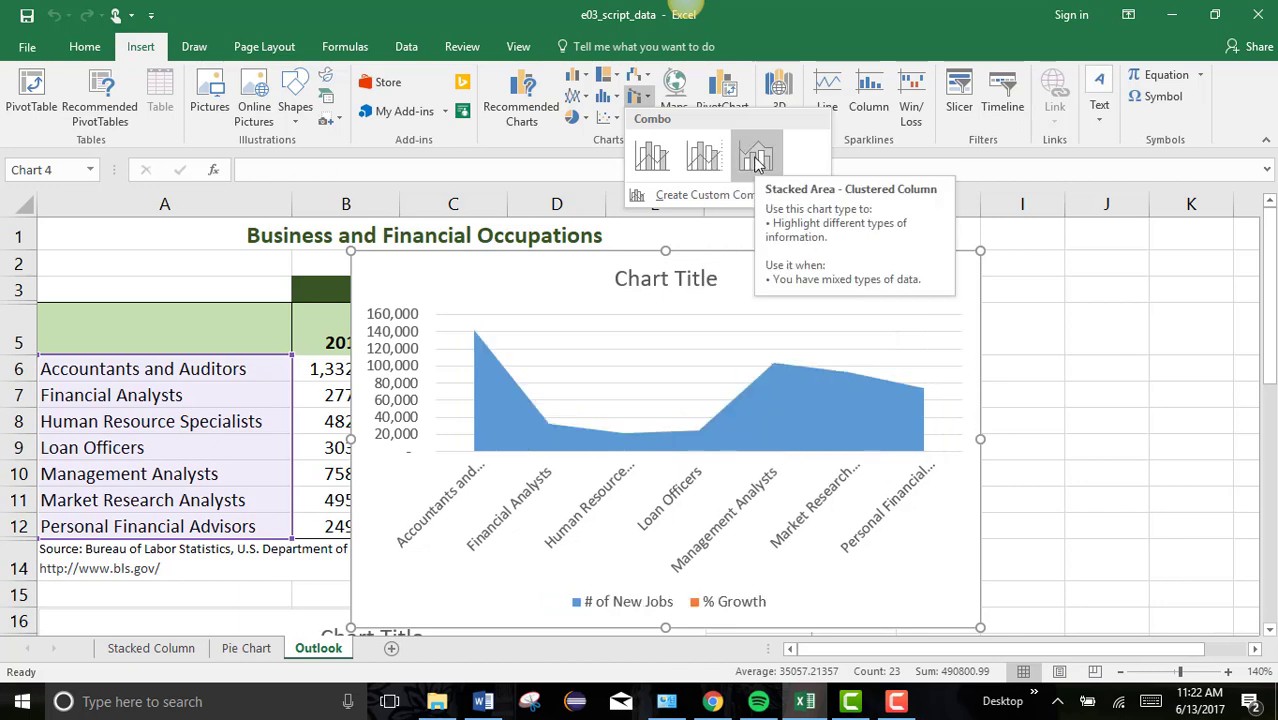
pyautogui.click(703, 158)
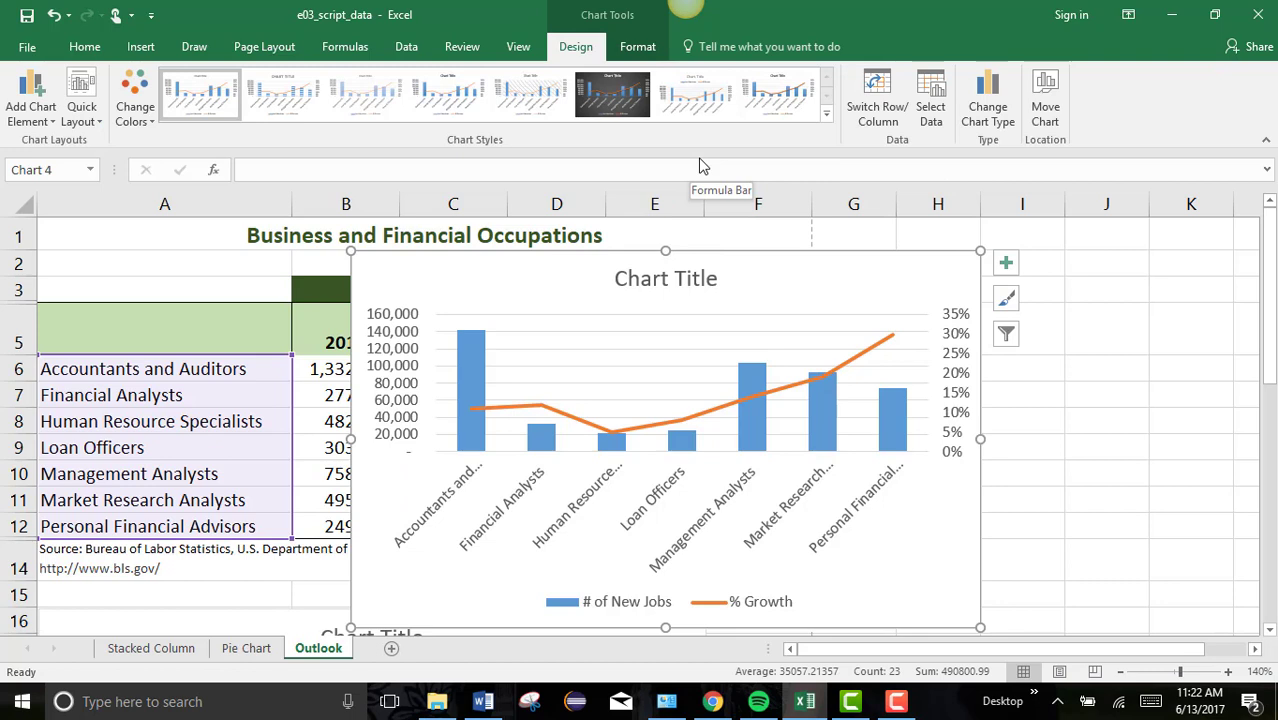
# Move the combo chart to a new sheet named Combo Chart.
pyautogui.click(1044, 100)
pyautogui.click(877, 333)
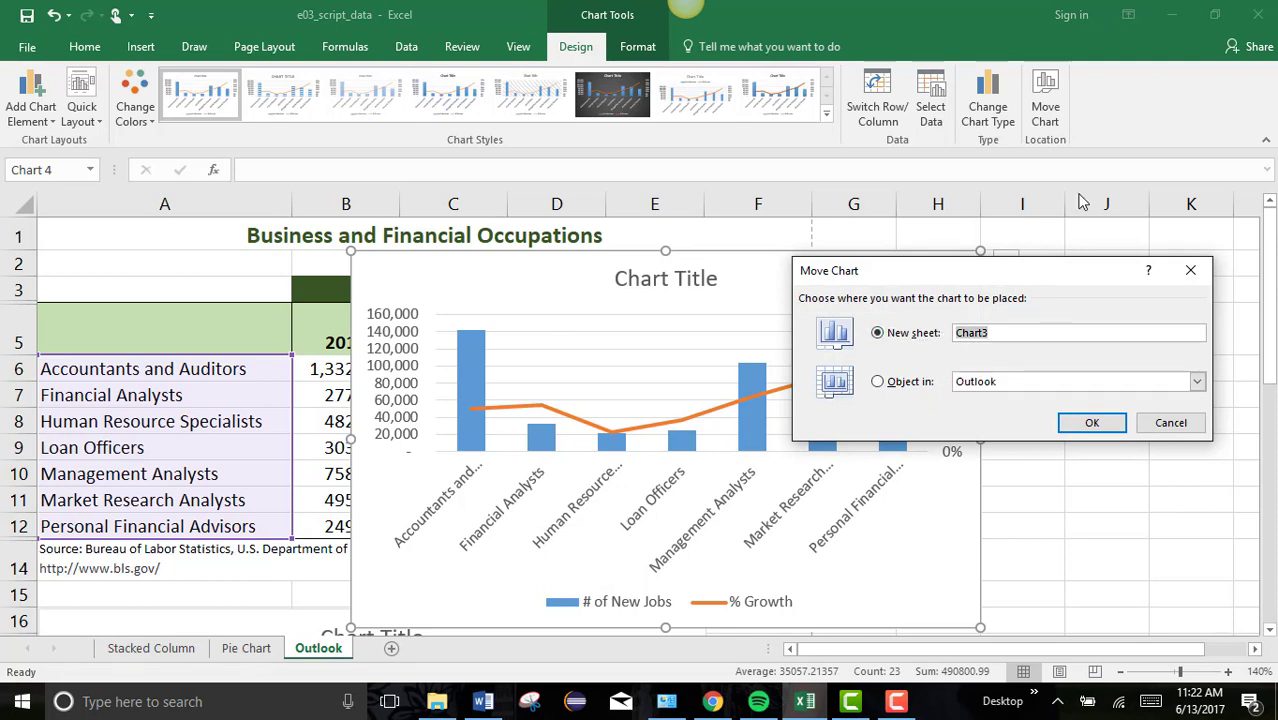
pyautogui.write('Combo Char')
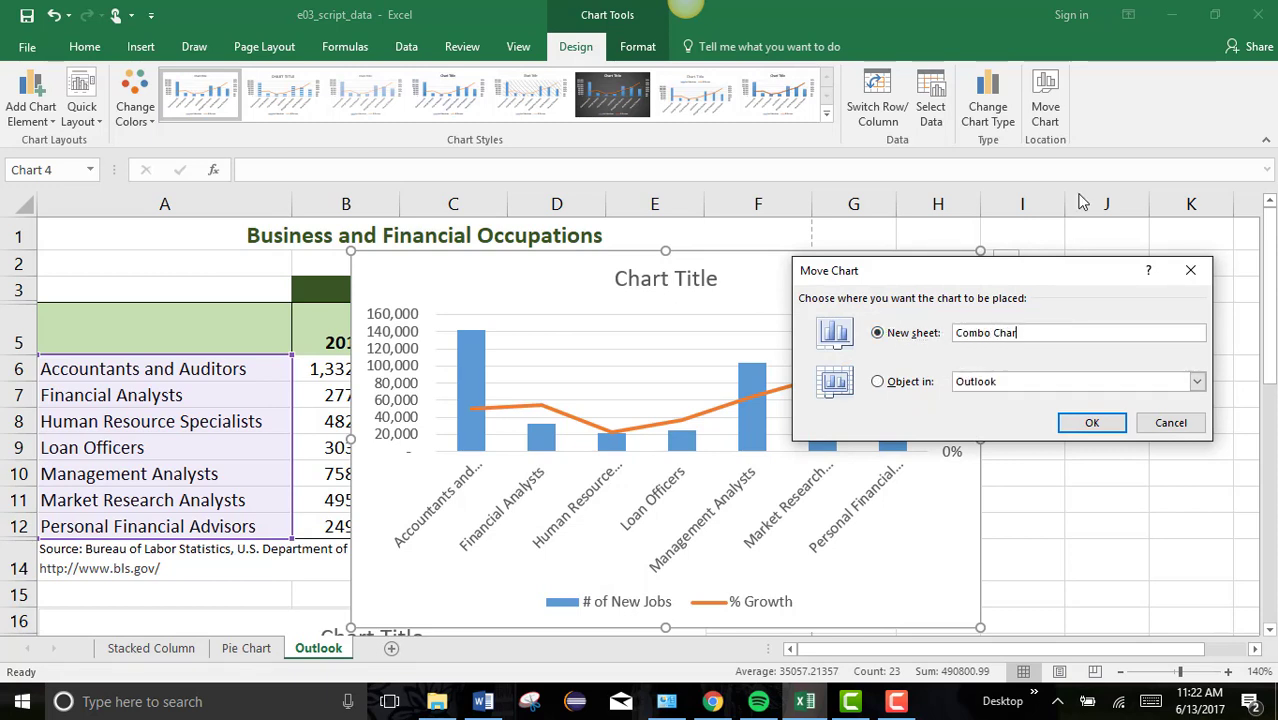
pyautogui.write('t')
pyautogui.click(1092, 430)
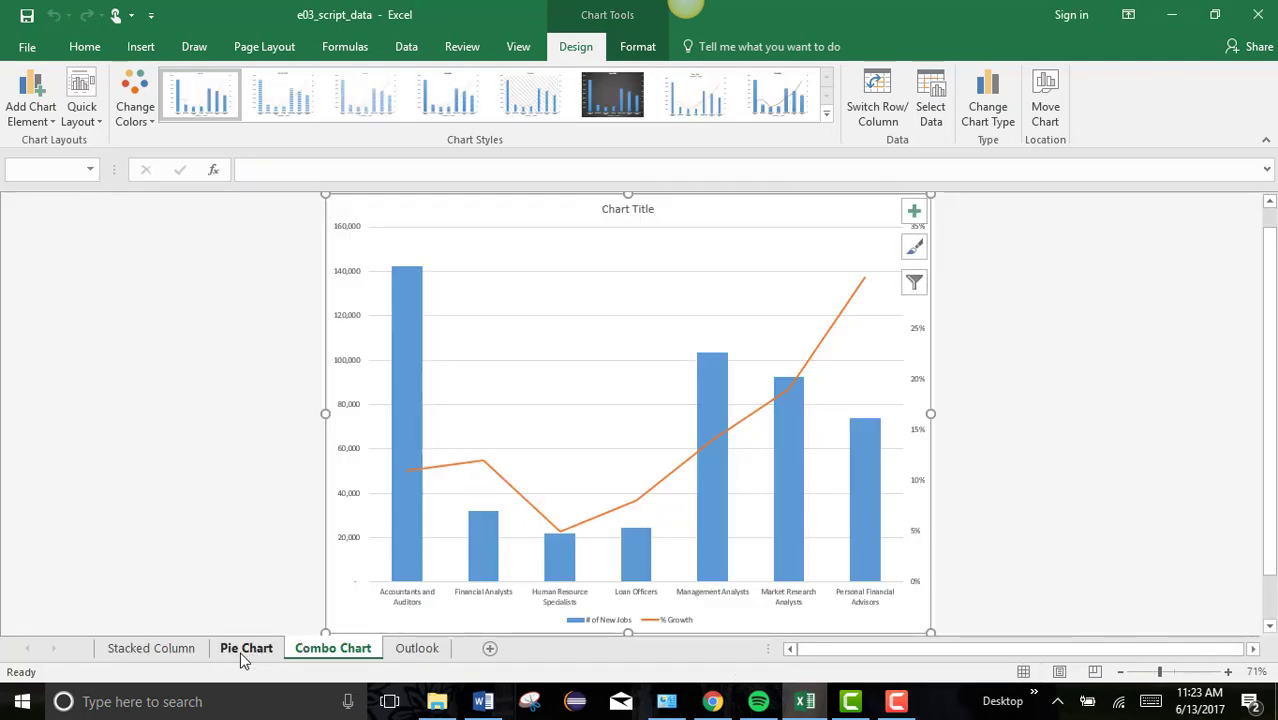
# Review the finished charts on the Outlook, Stacked Column, Pie Chart and Combo Chart sheets.
pyautogui.click(417, 648)
pyautogui.scroll(-3, 396, 544)
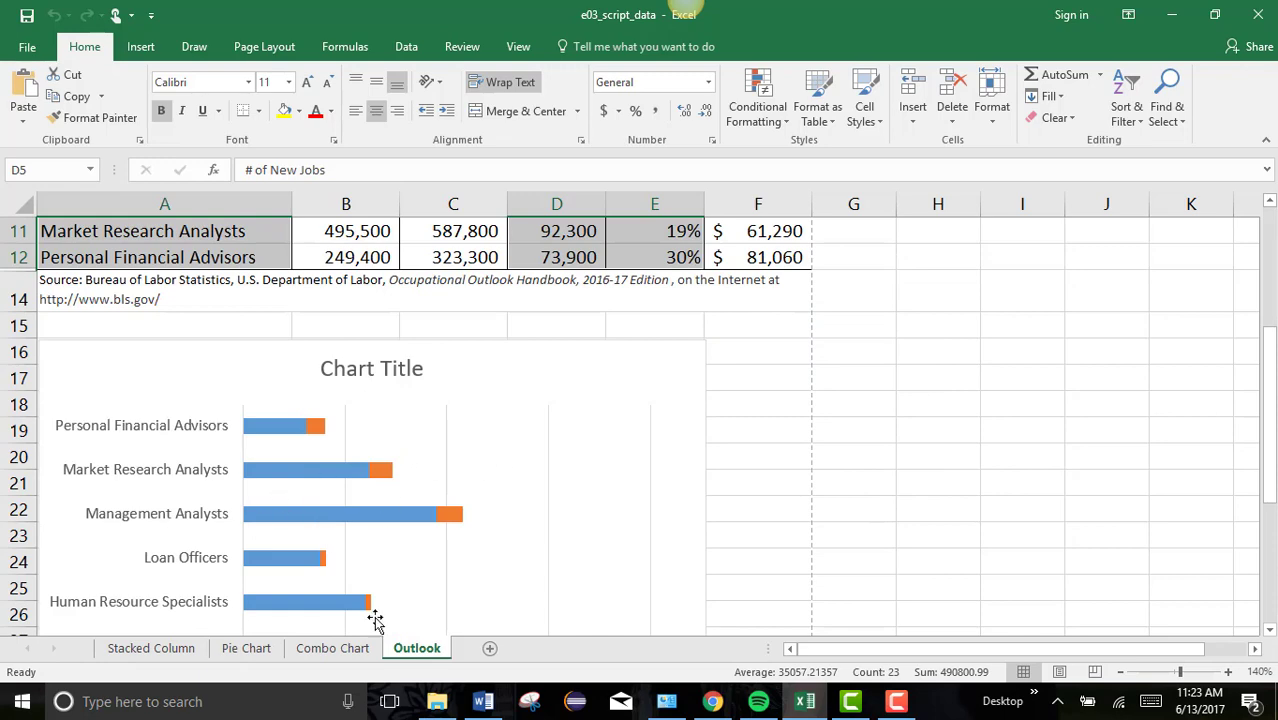
pyautogui.click(151, 648)
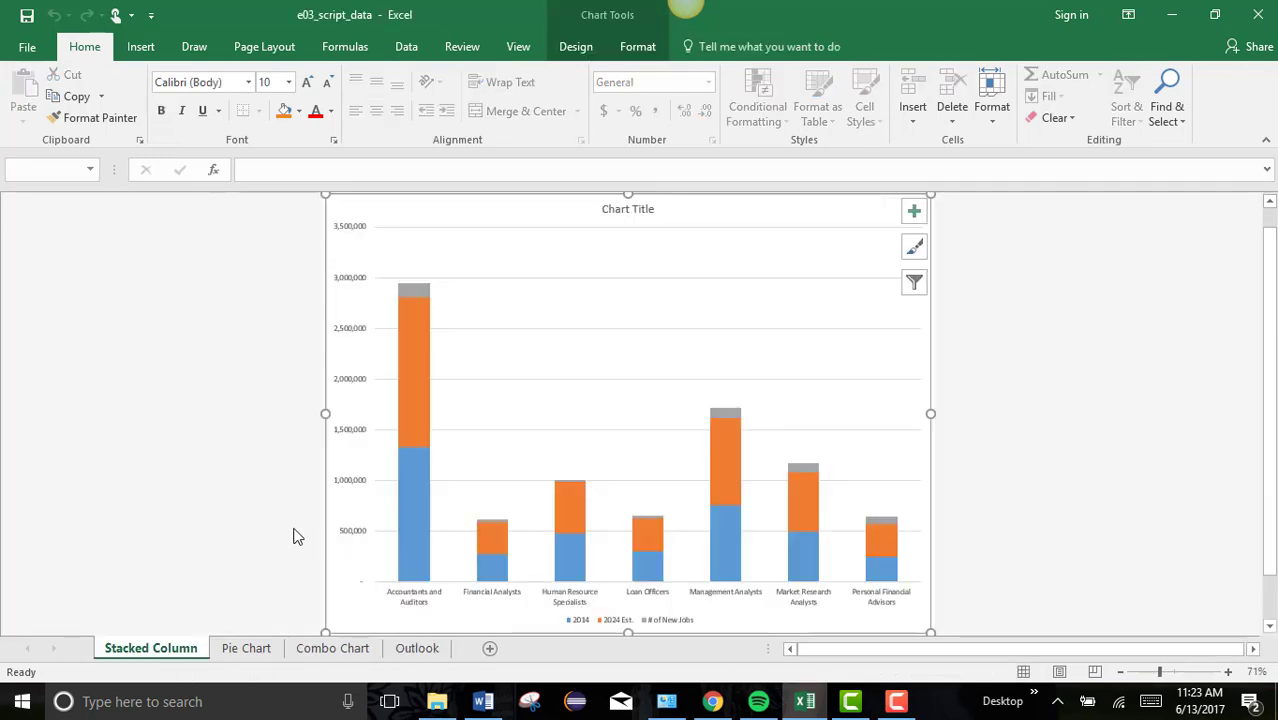
pyautogui.click(245, 648)
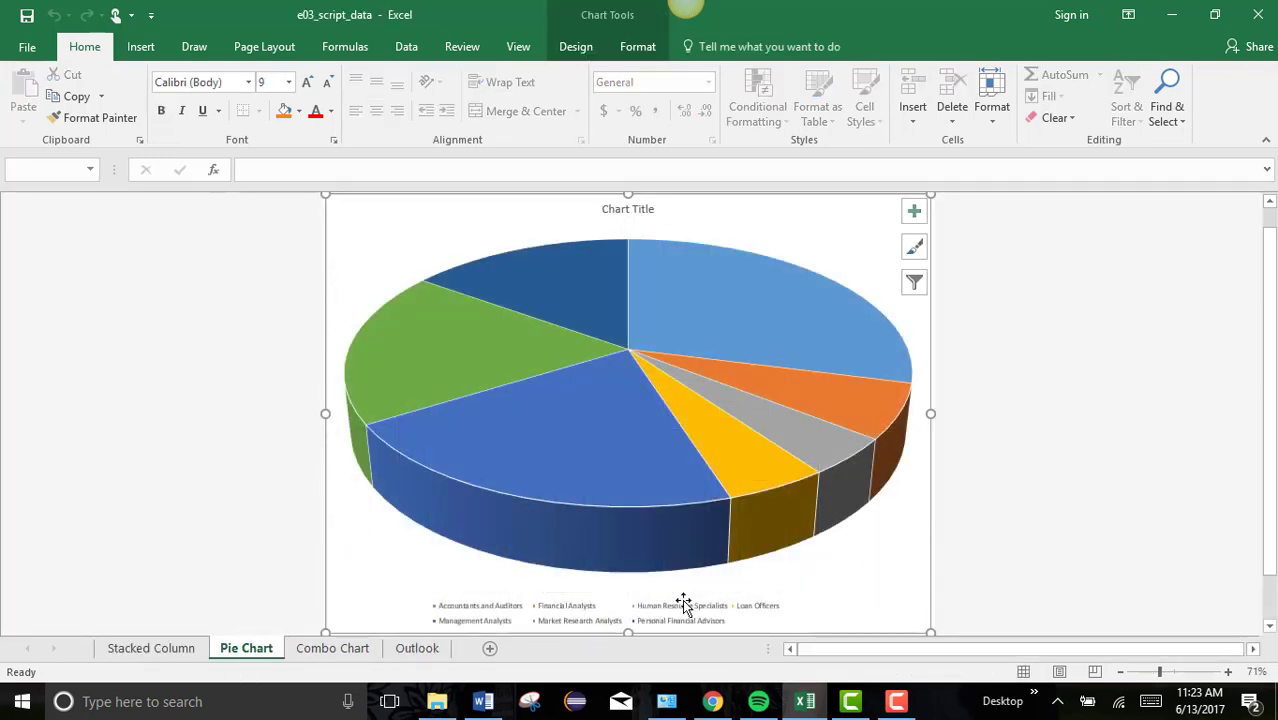
pyautogui.click(340, 650)
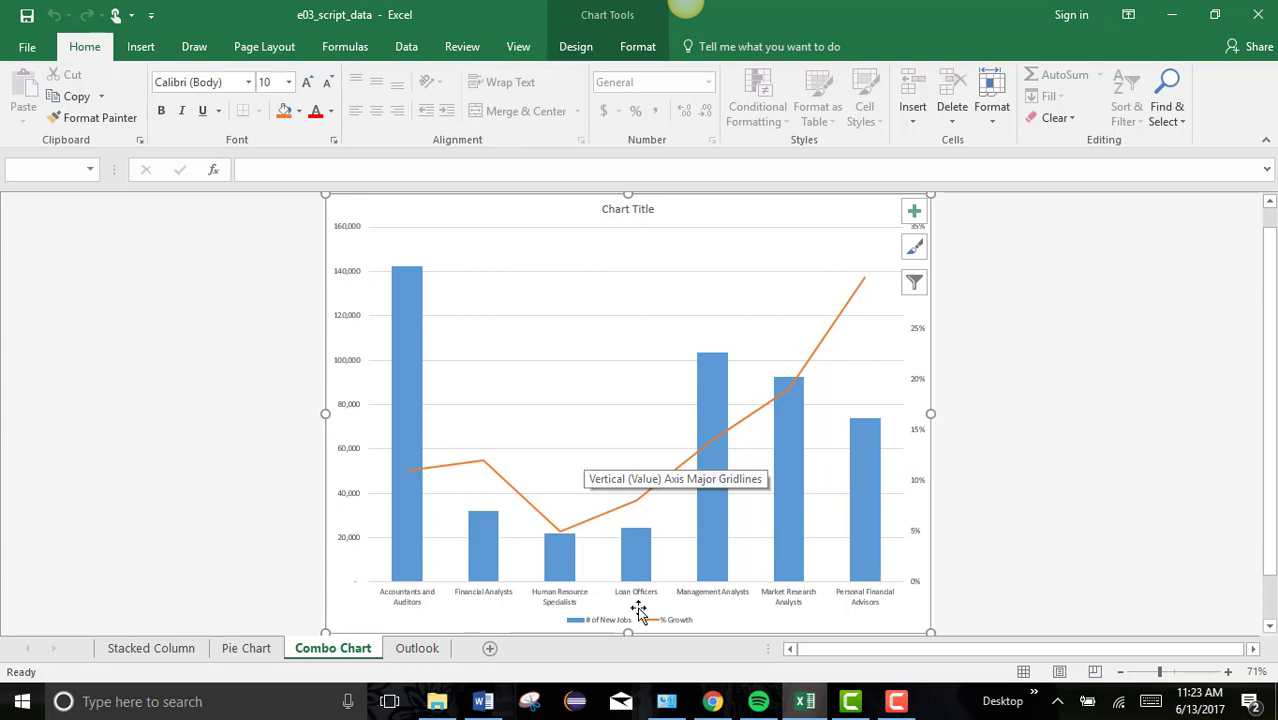
pyautogui.moveTo(851, 707)
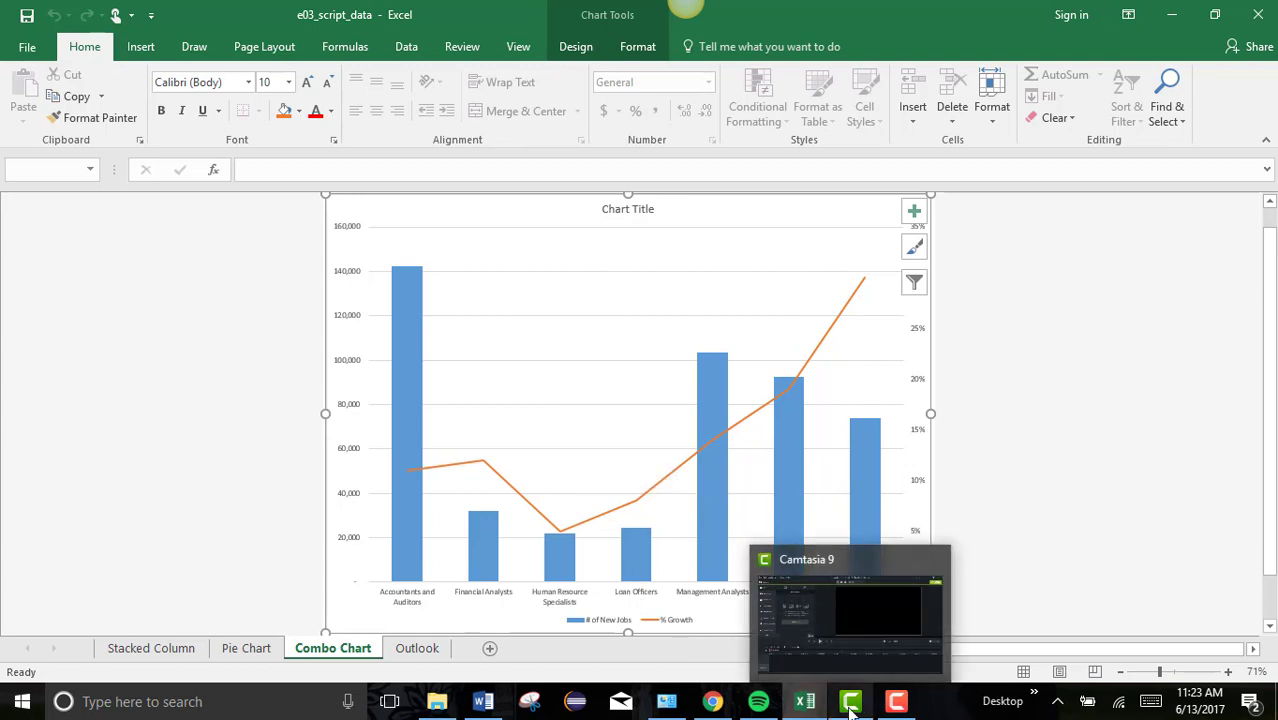